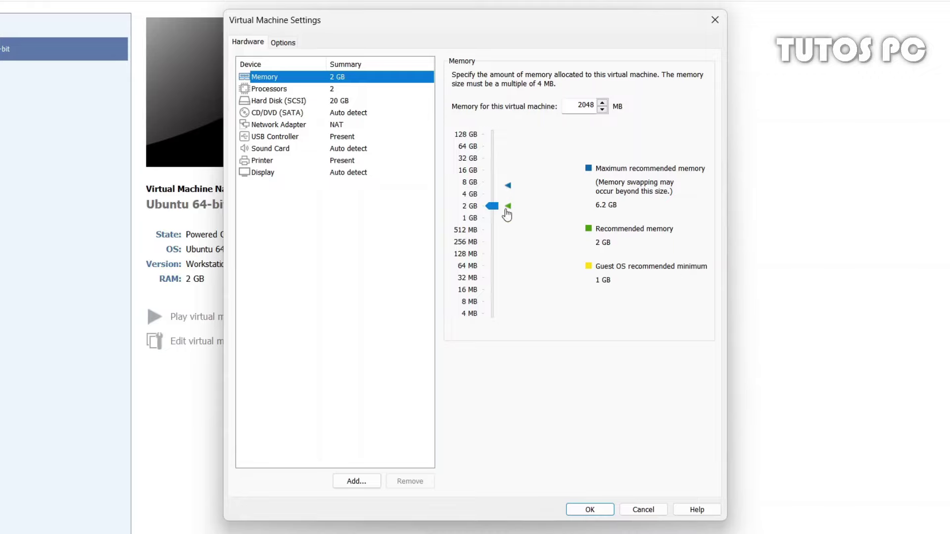
Try the maximum memory, keep it at 2048 MB, and show the processor core-count options
click(507, 186)
click(509, 218)
click(509, 206)
click(293, 90)
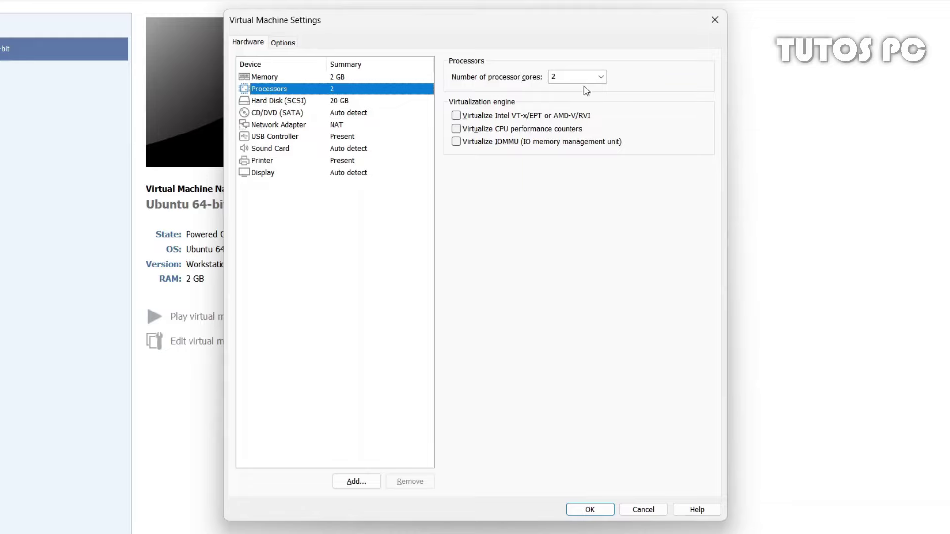
click(600, 77)
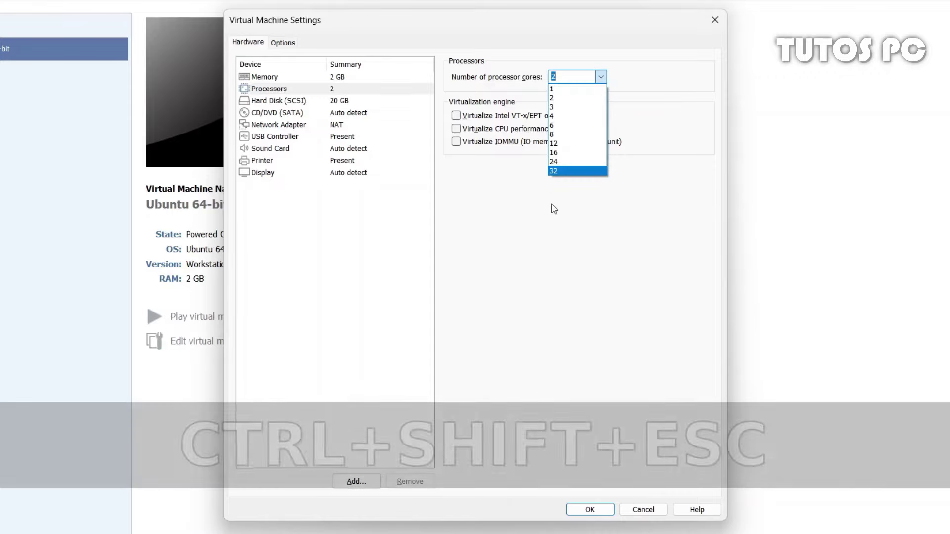
Confirm in Task Manager that the host CPU has 4 cores and 8 logical processors, then minimize it
key(ctrl+shift+Escape)
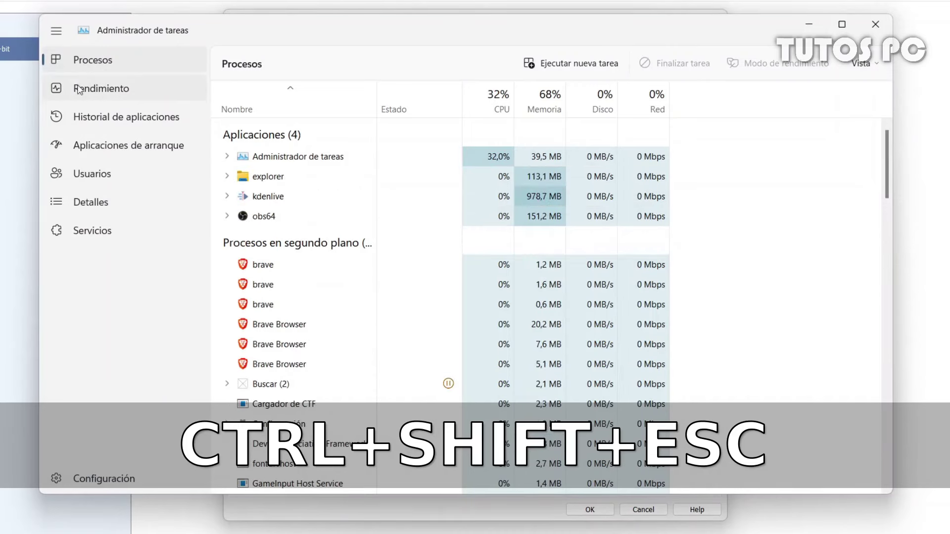
click(124, 93)
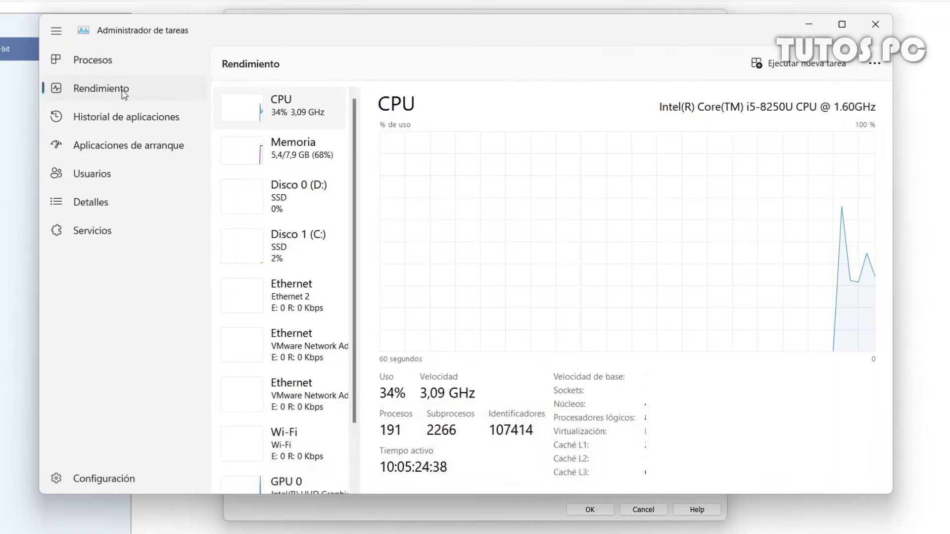
drag(893, 495, 912, 496)
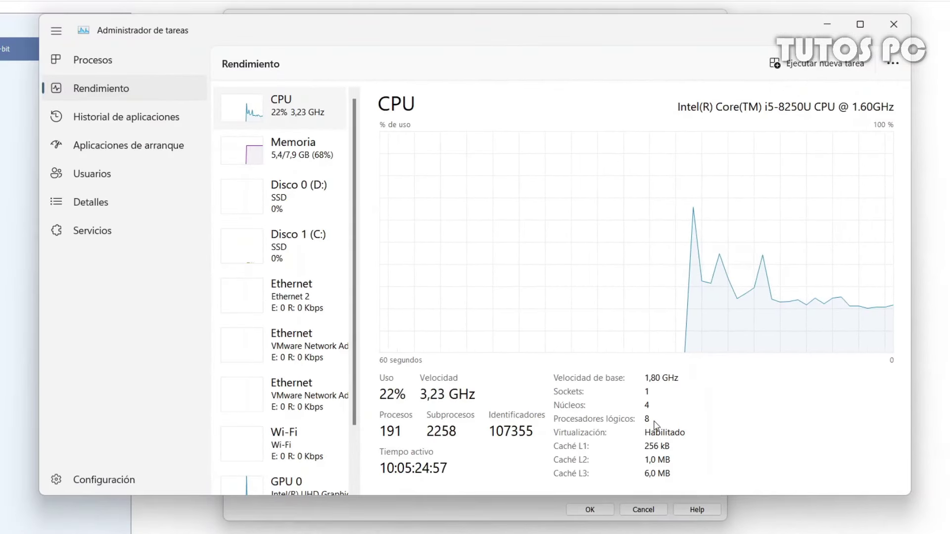
click(814, 24)
Try 8 and 12 processor cores, settle on 4, and view the 20 GB hard disk settings
click(600, 76)
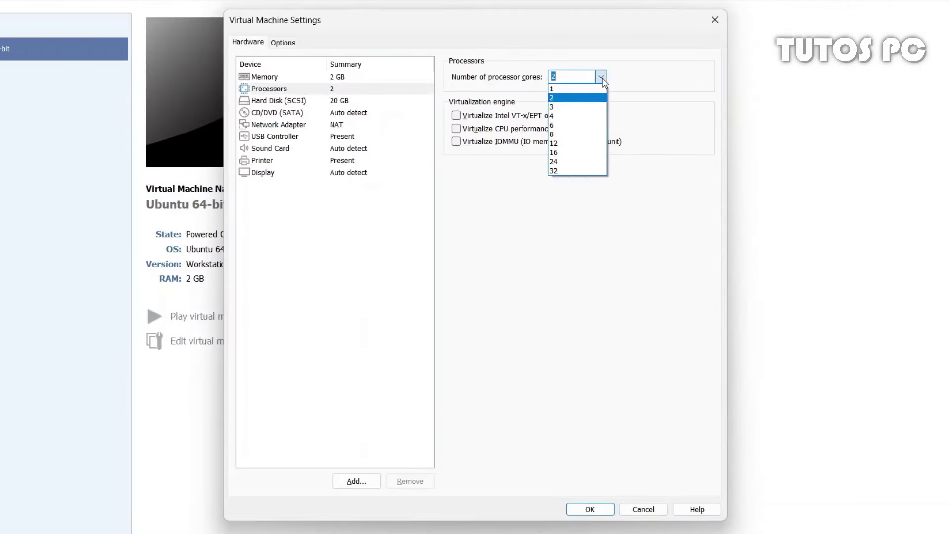
click(593, 136)
click(601, 77)
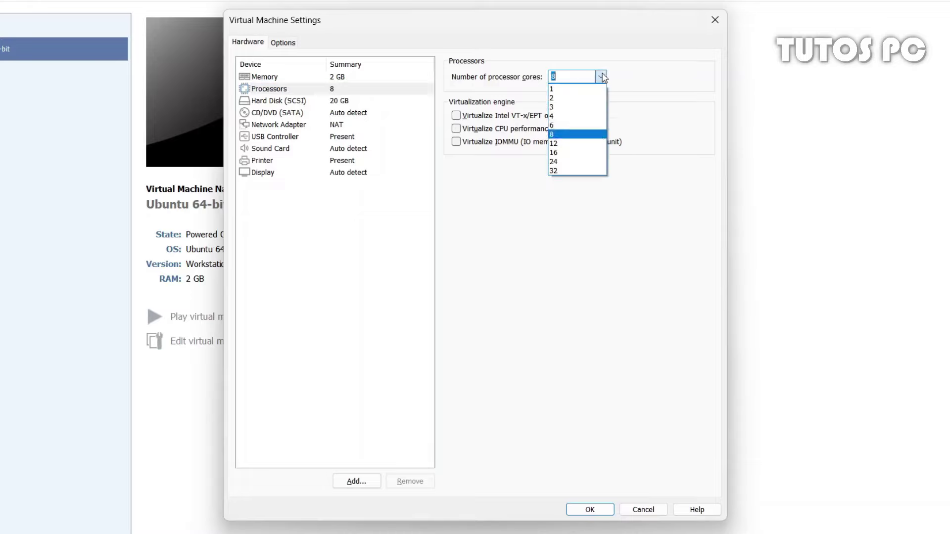
click(592, 143)
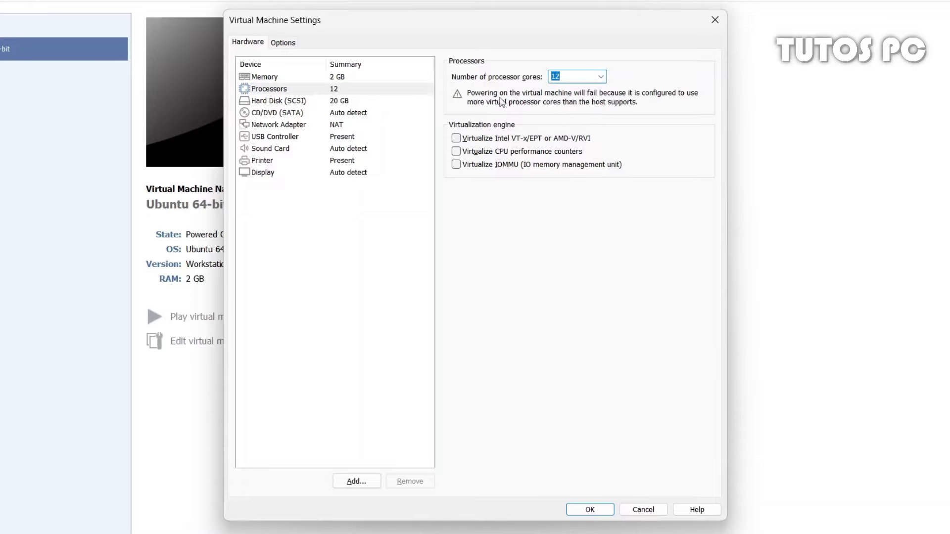
click(601, 76)
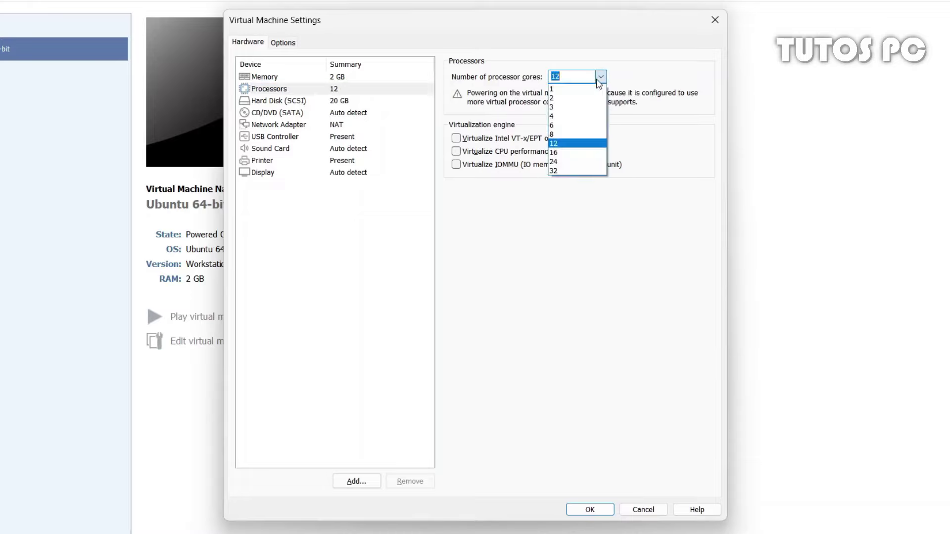
click(584, 118)
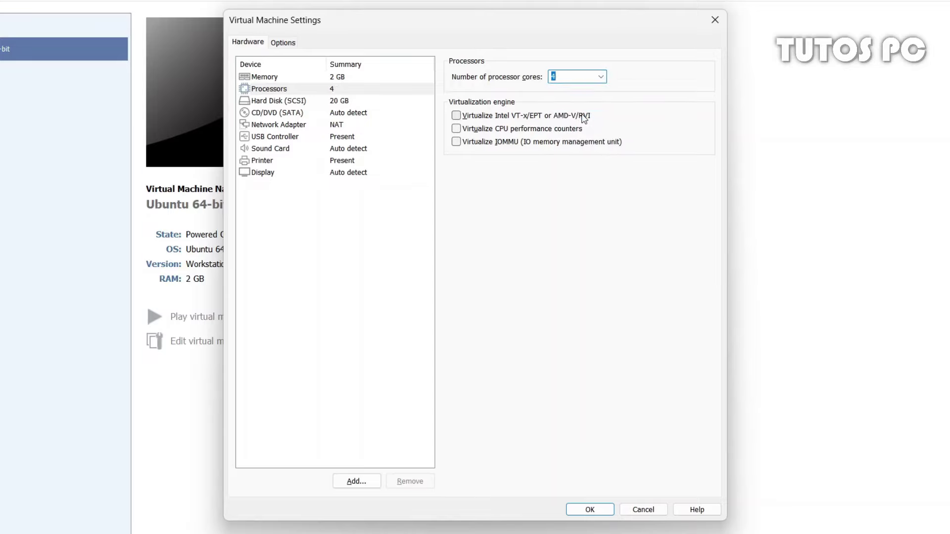
click(308, 104)
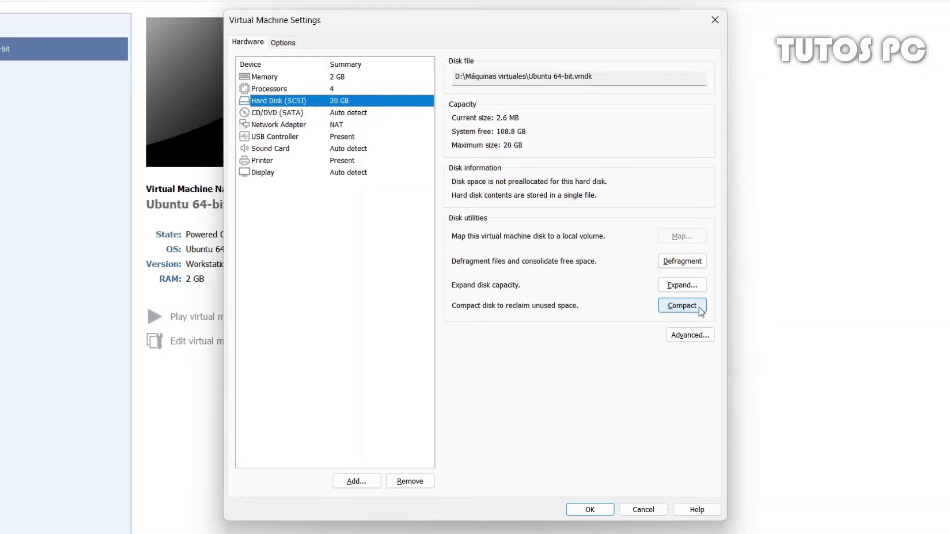
Set USB compatibility to USB 3.1 with all USB input devices shown, then view Display settings
click(303, 138)
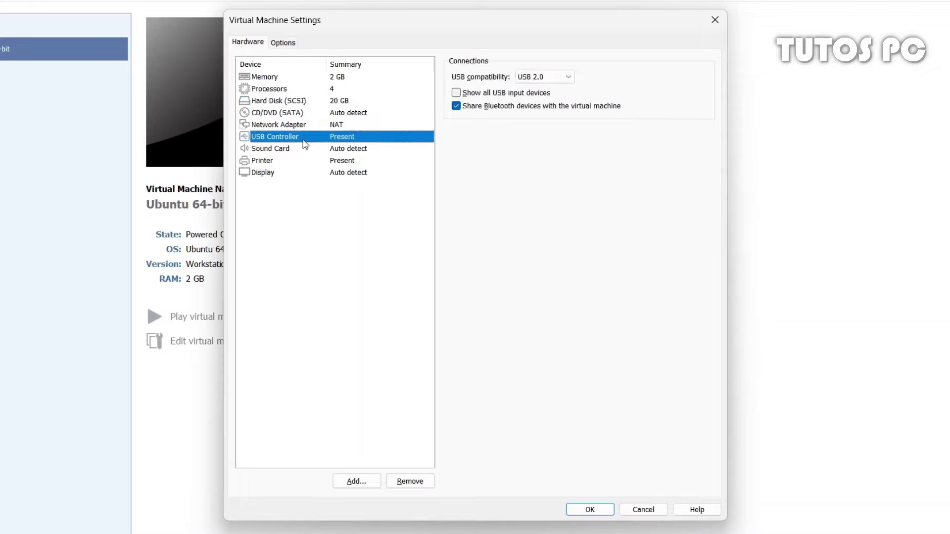
click(569, 78)
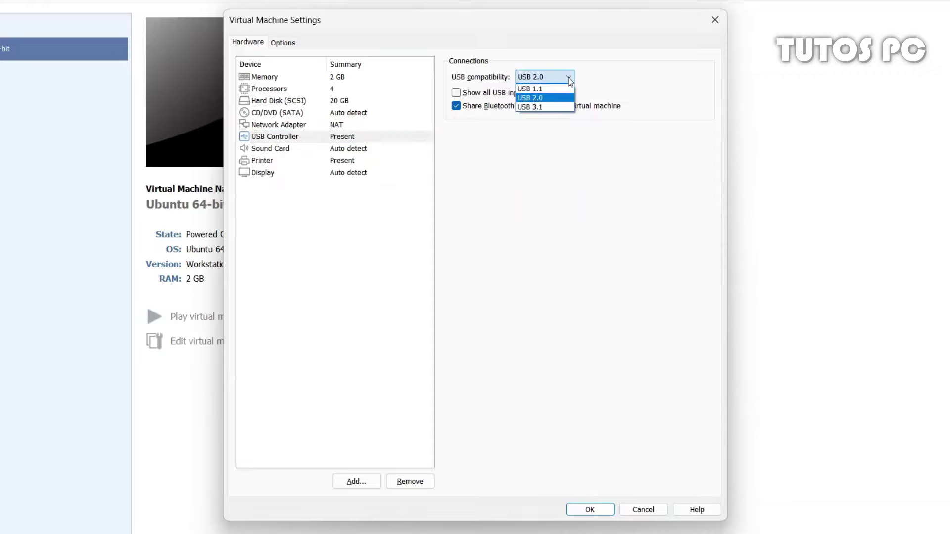
click(542, 108)
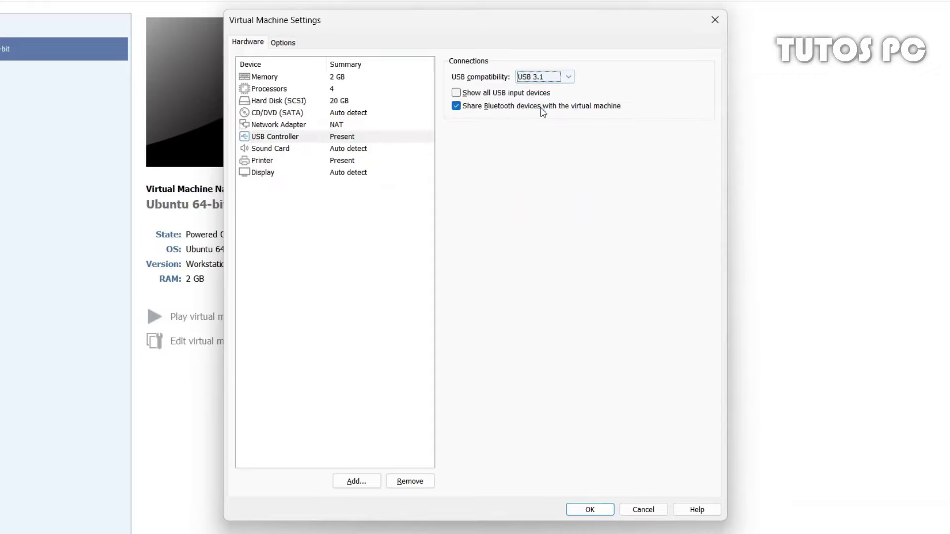
click(457, 94)
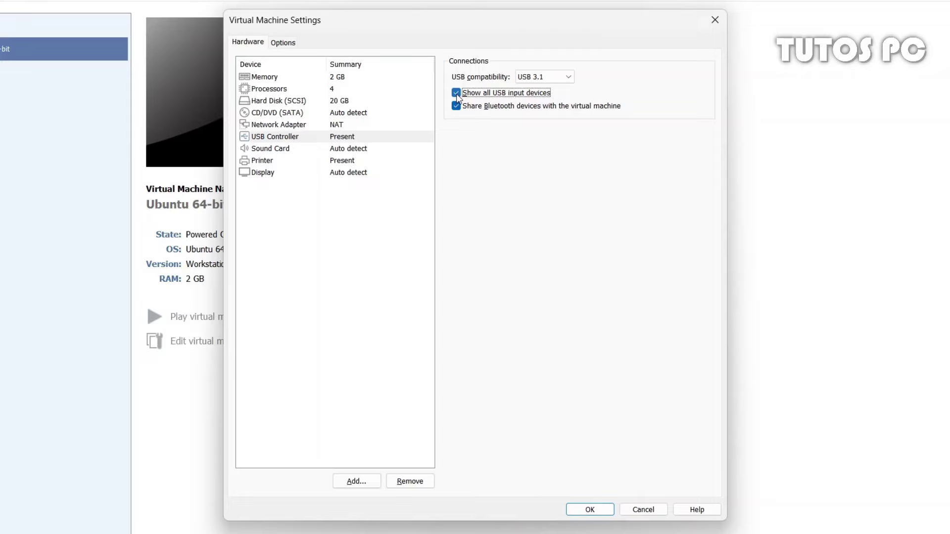
click(275, 173)
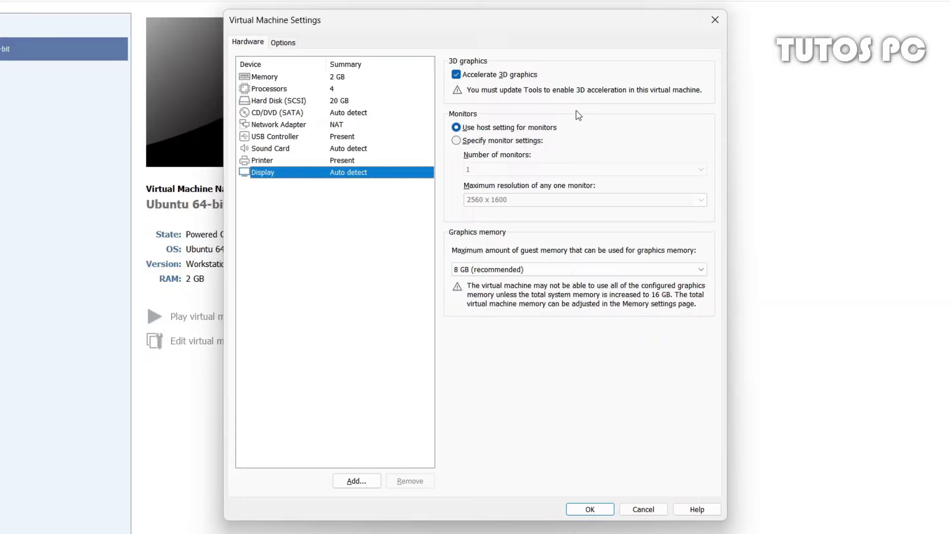
Try manual monitor settings at 2560 x 1600, then revert to using the host setting
click(520, 141)
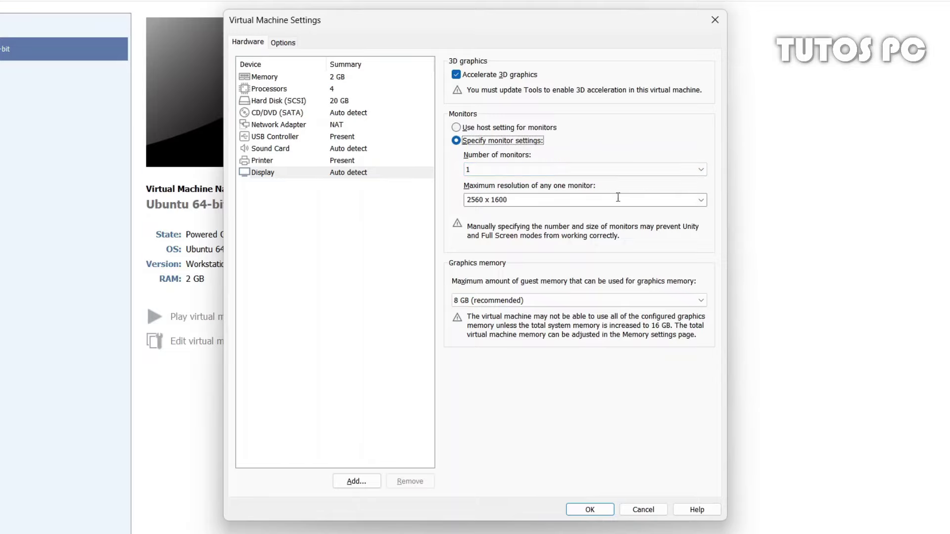
click(701, 199)
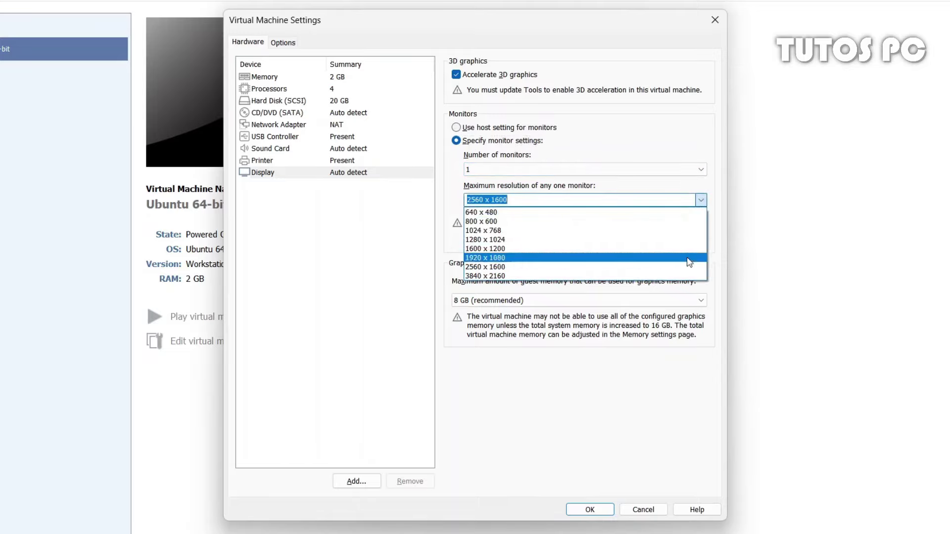
click(701, 199)
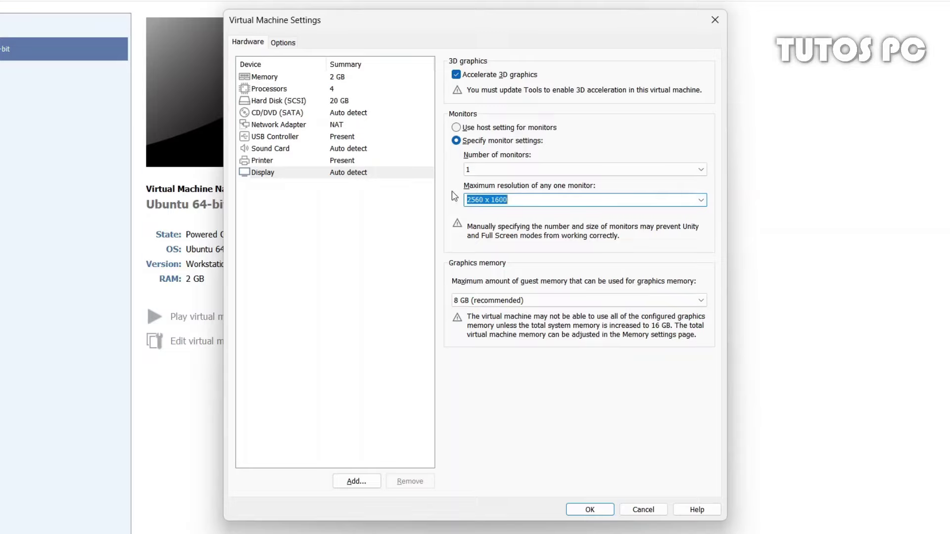
click(457, 128)
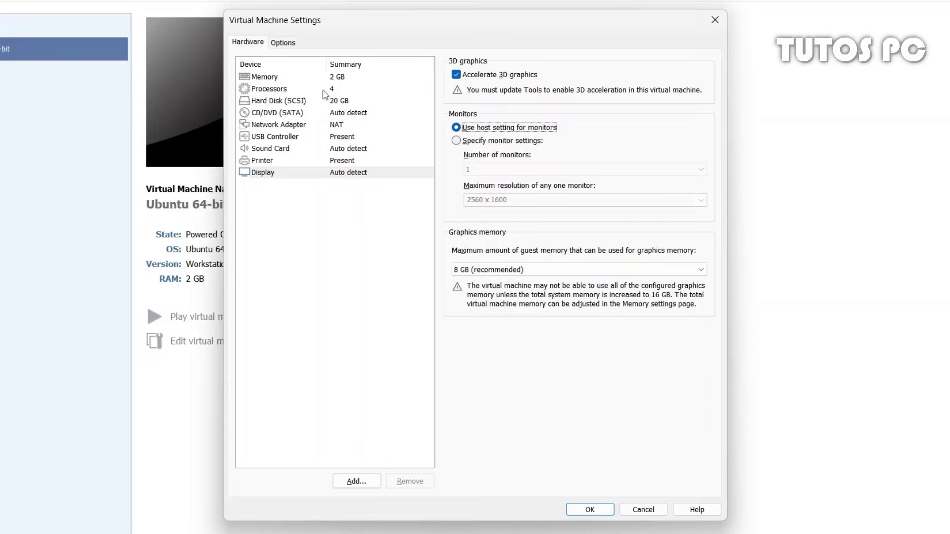
Browse the Options tab's Power, Shared Folders, VMware Tools and Unity entries
click(277, 47)
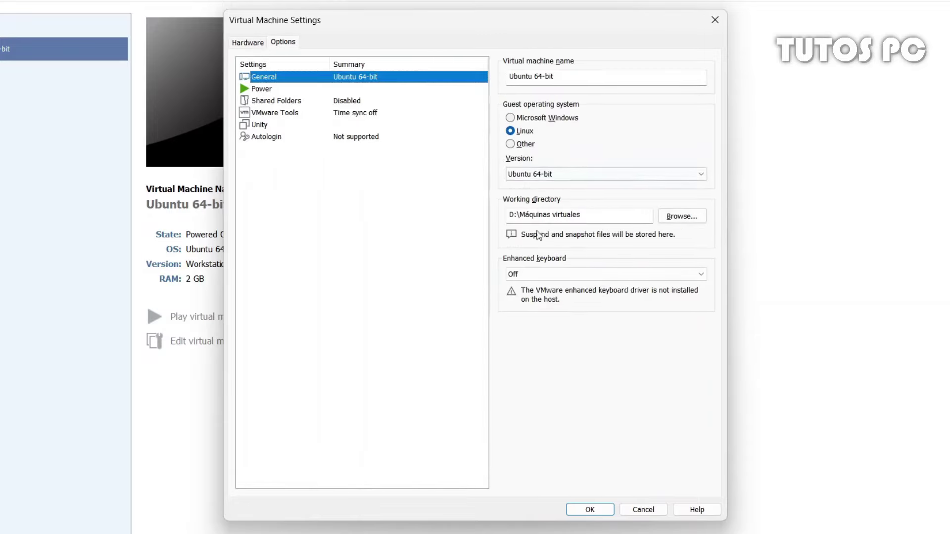
click(286, 94)
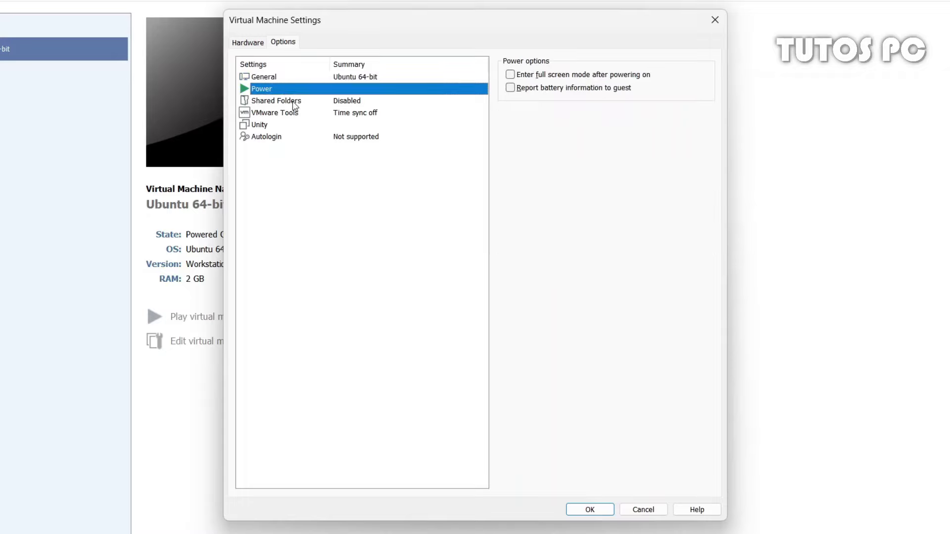
click(294, 102)
click(321, 116)
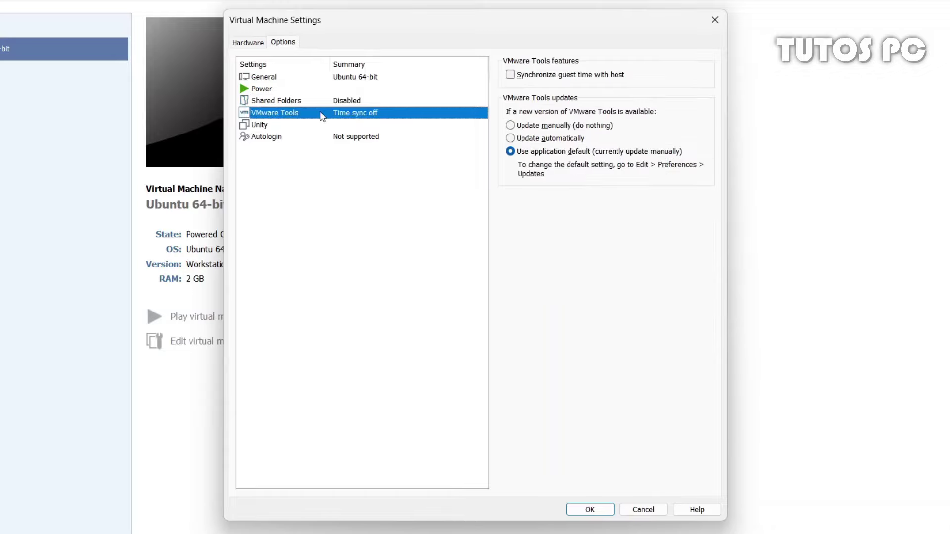
click(308, 128)
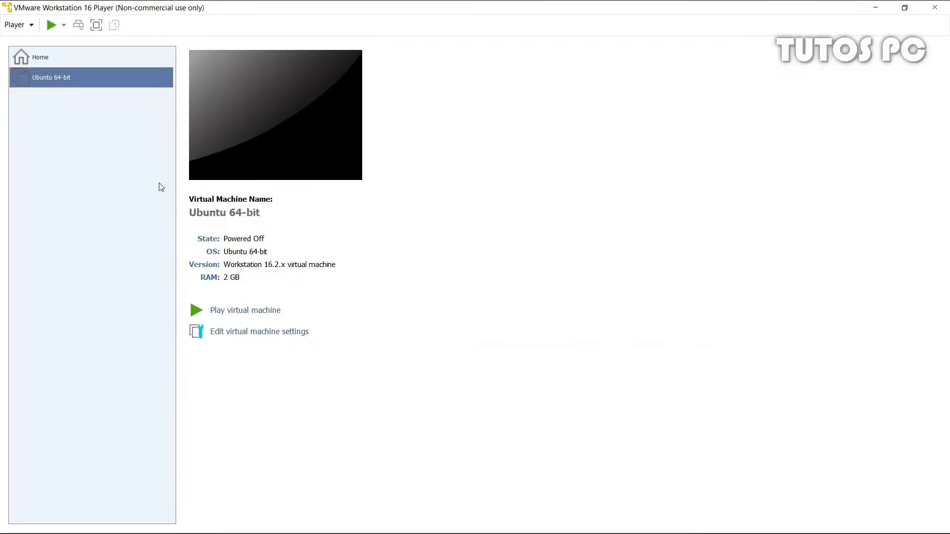
Power on the Ubuntu 64-bit VM, dismiss the side channel mitigations hint, and select the ubuntu.com address
click(50, 25)
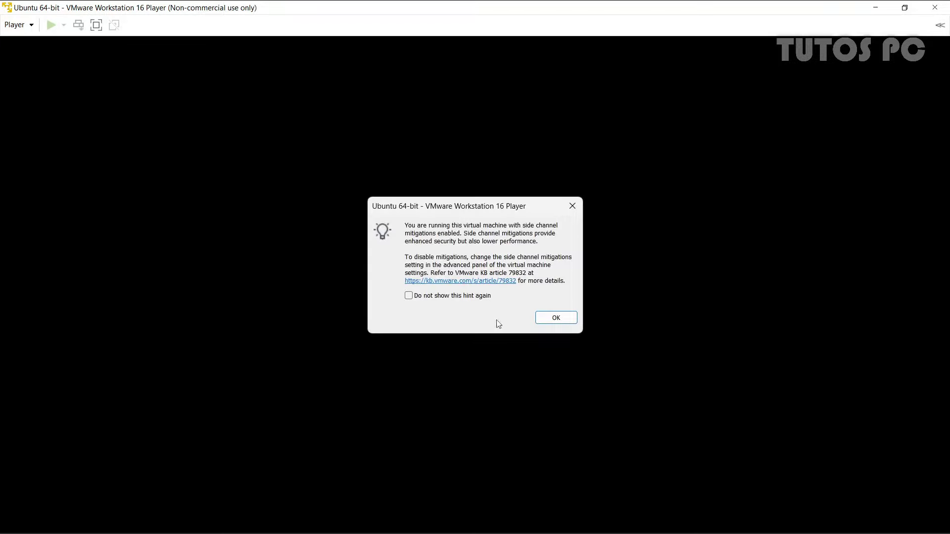
click(547, 318)
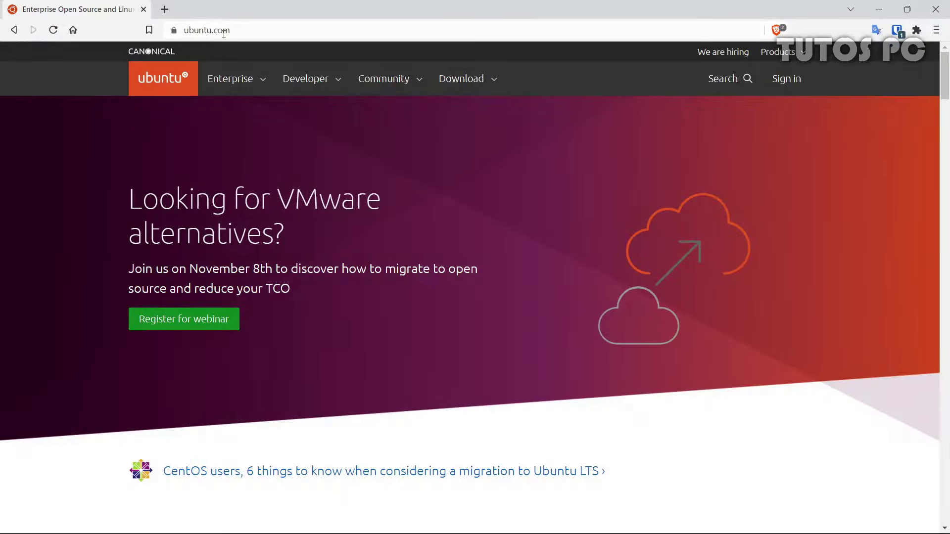
click(223, 31)
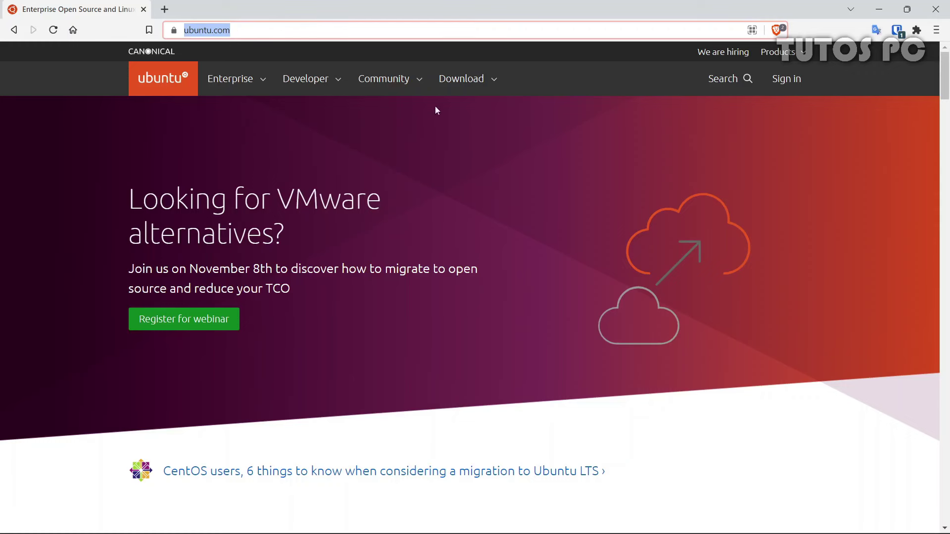
Download the Ubuntu Desktop 22.04 LTS ISO from ubuntu.com into the Descargas folder
click(463, 82)
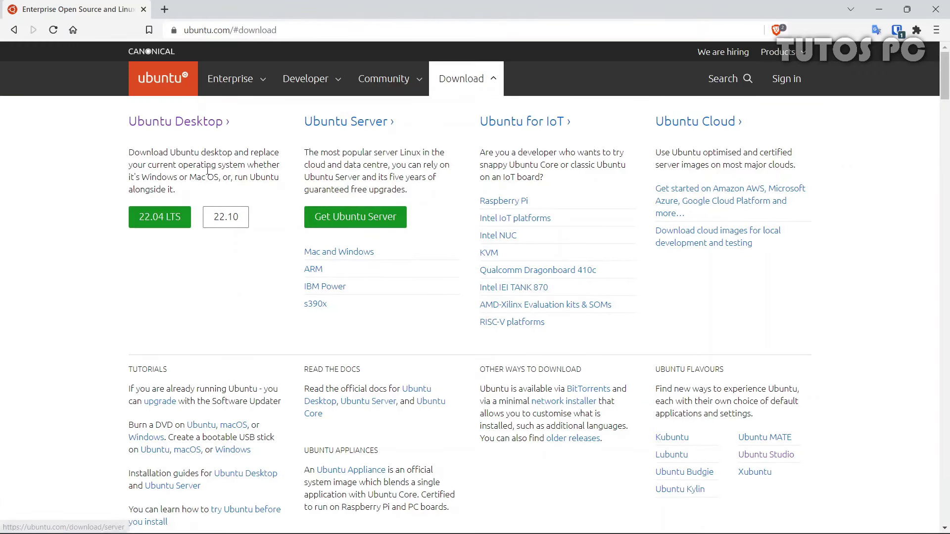
click(163, 218)
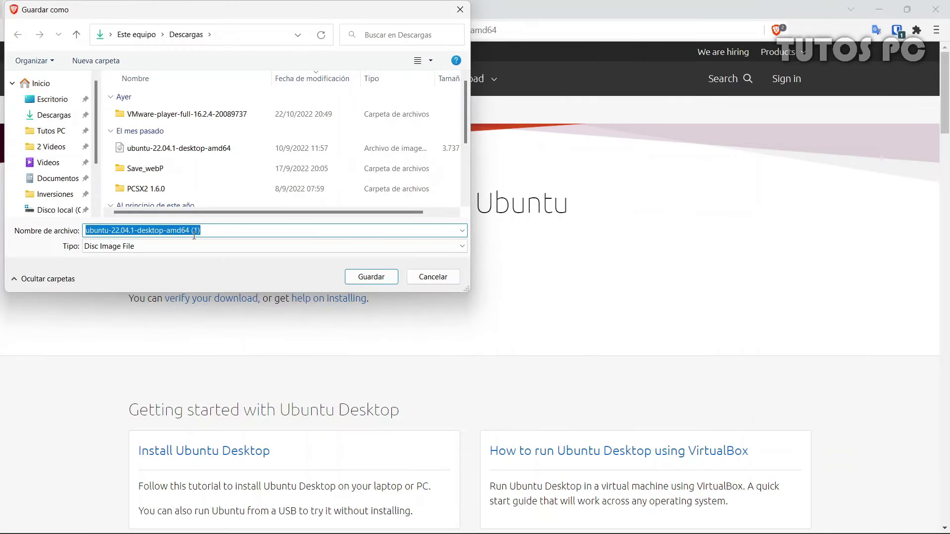
click(371, 277)
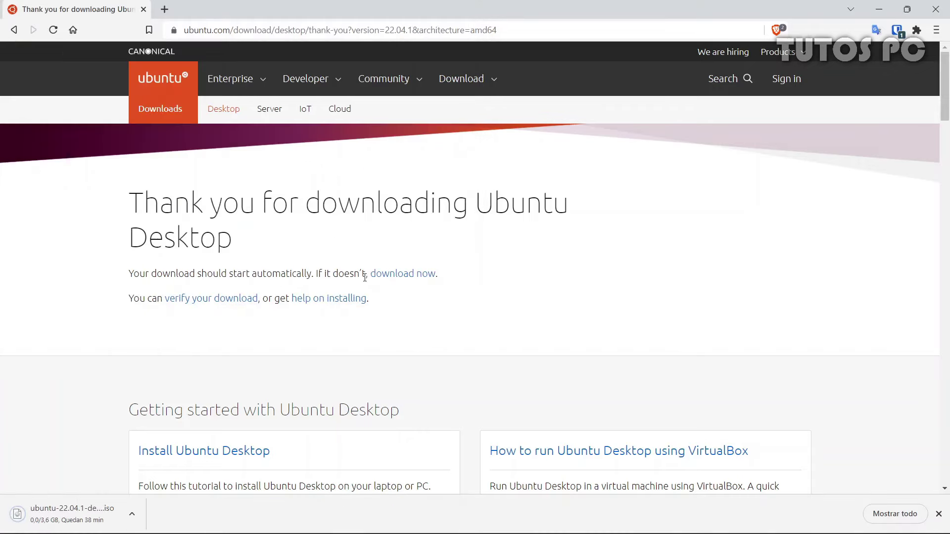
middle_click(506, 231)
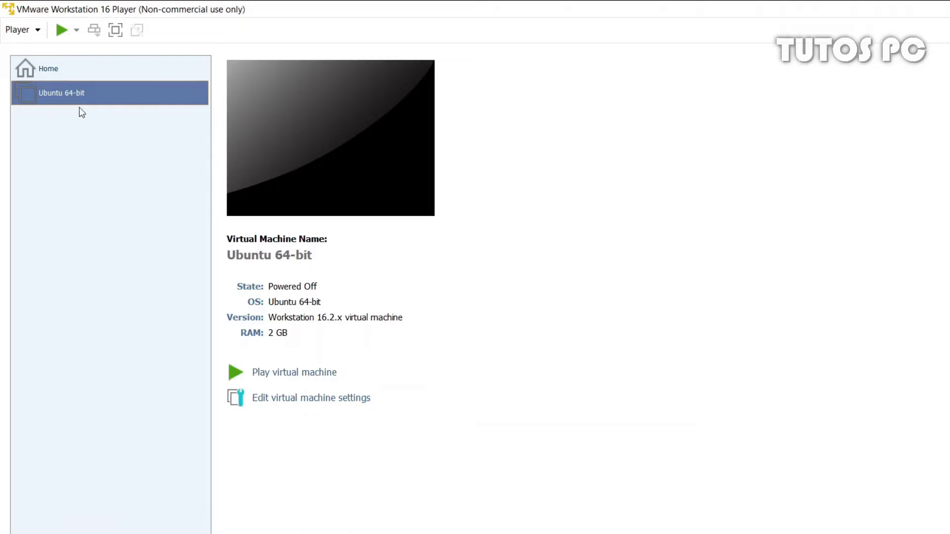
Mount D:\Descargas\ubuntu-22.04.1-desktop-amd64.iso as the Ubuntu 64-bit VM's CD/DVD (SATA) image
right_click(74, 103)
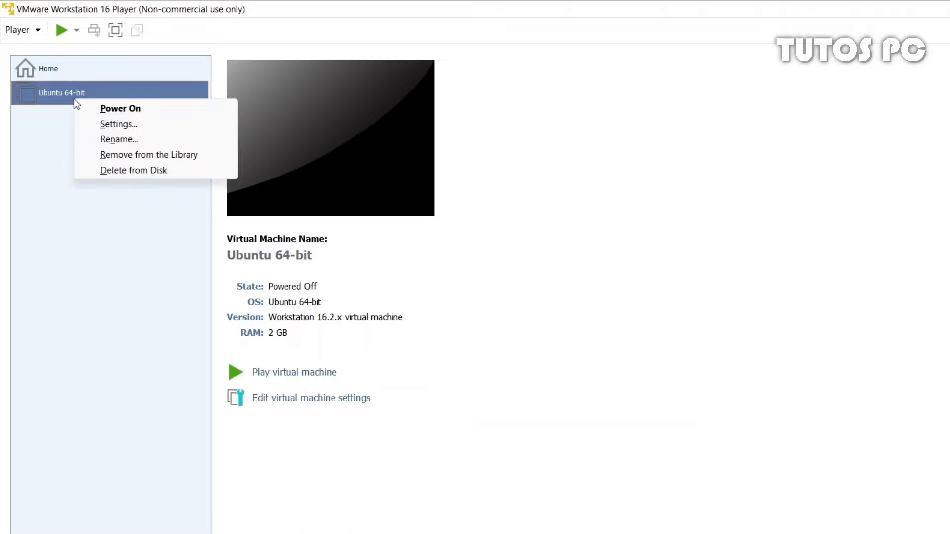
click(107, 125)
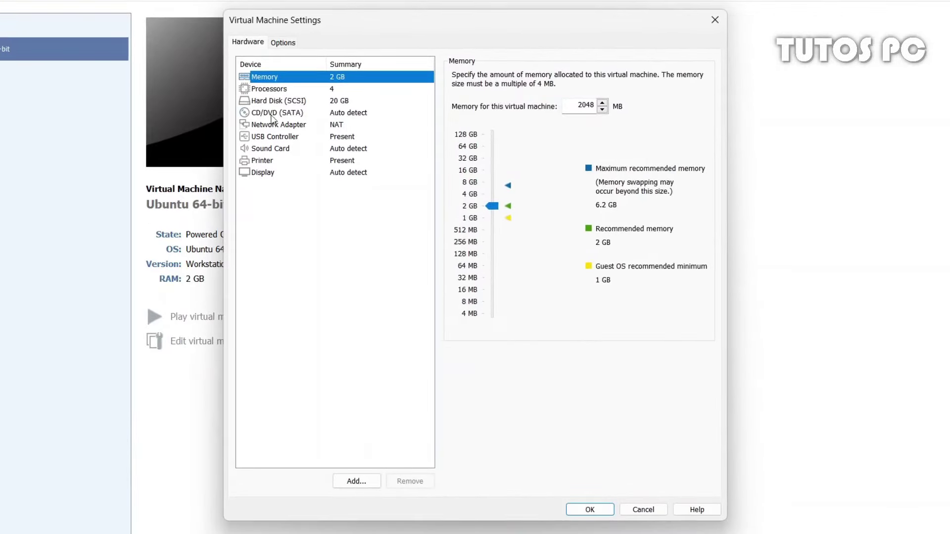
click(296, 124)
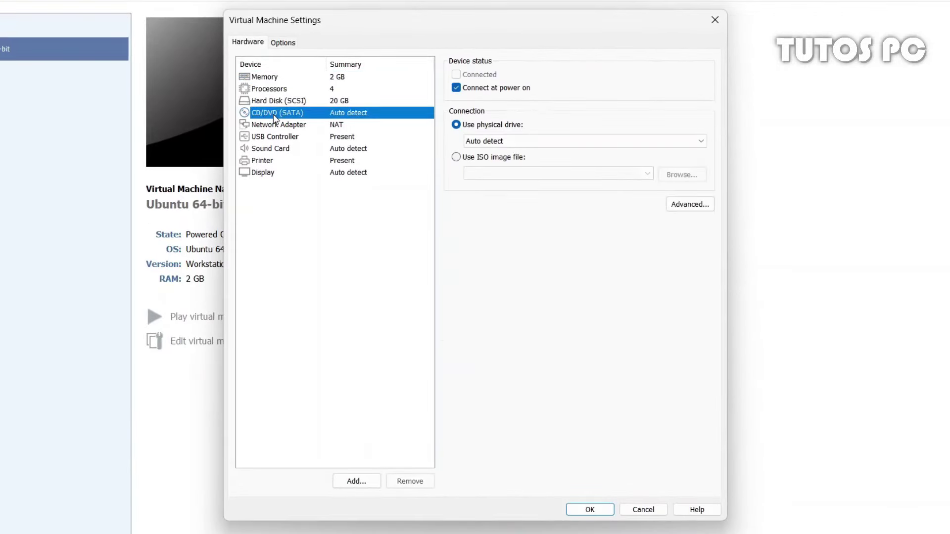
click(459, 158)
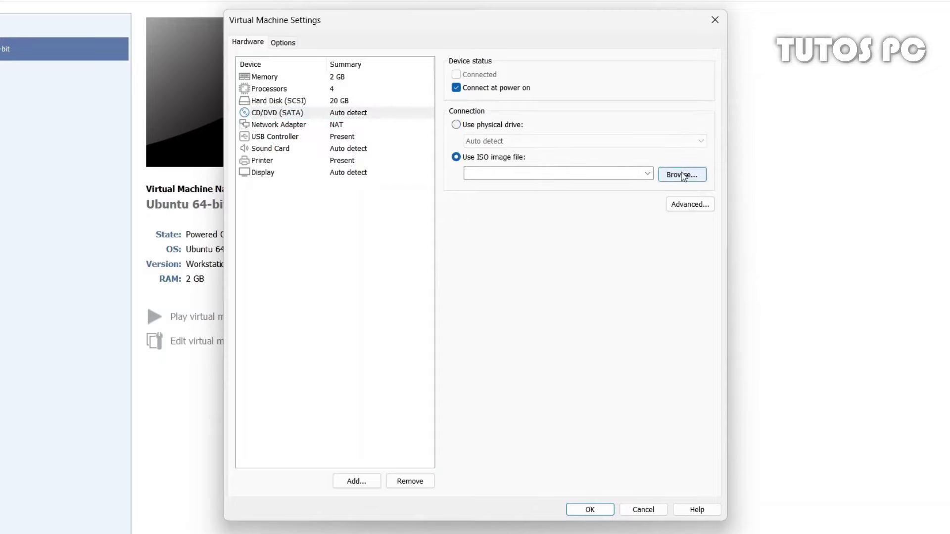
click(665, 174)
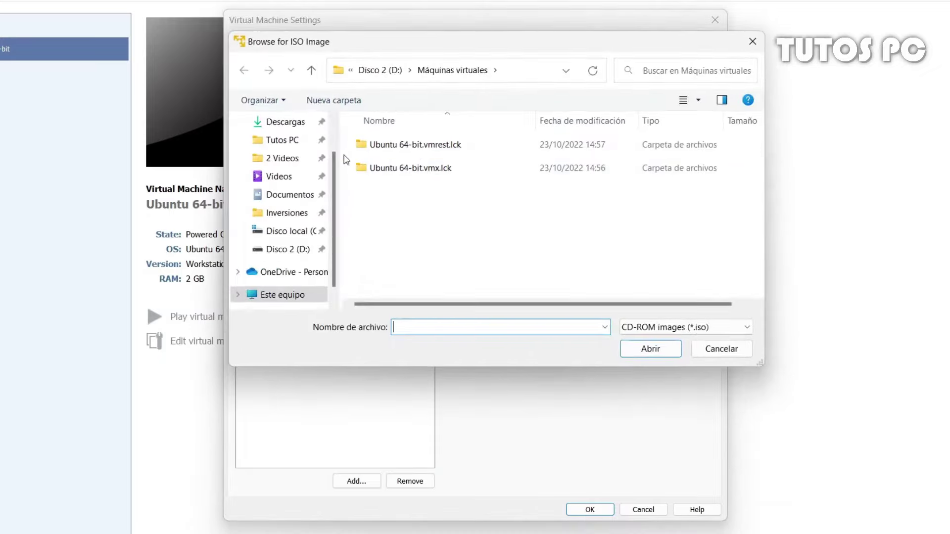
click(279, 123)
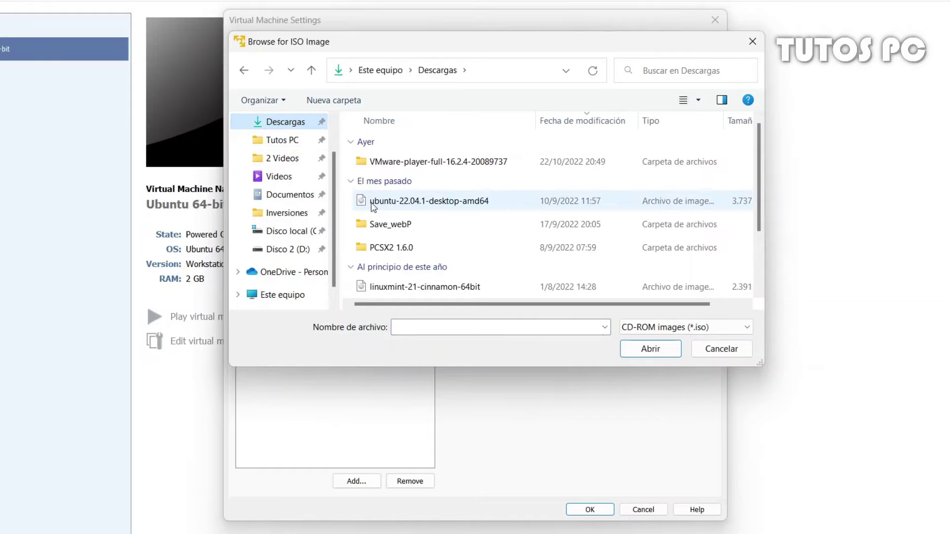
click(432, 204)
double_click(432, 201)
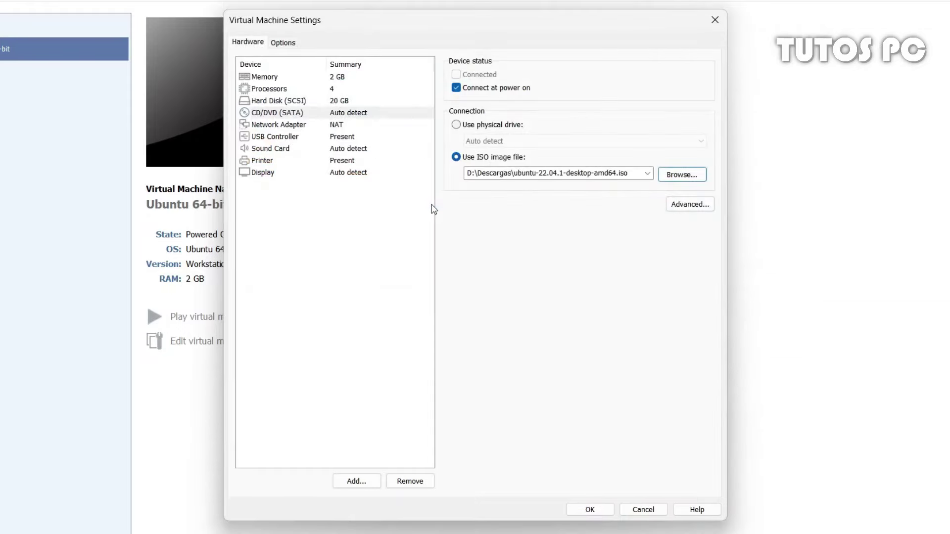
click(591, 510)
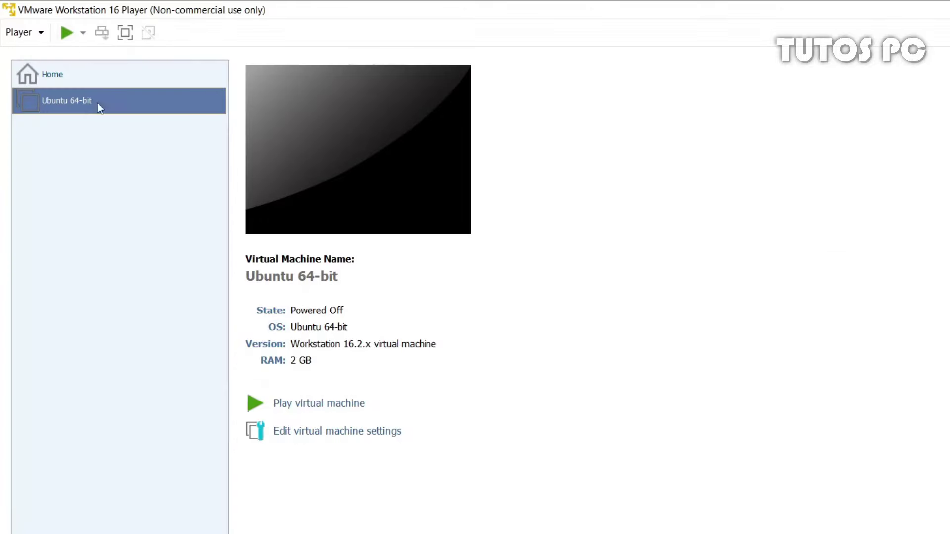
Power on the VM, silence the side-channel hint permanently, and boot Try or Install Ubuntu
click(66, 34)
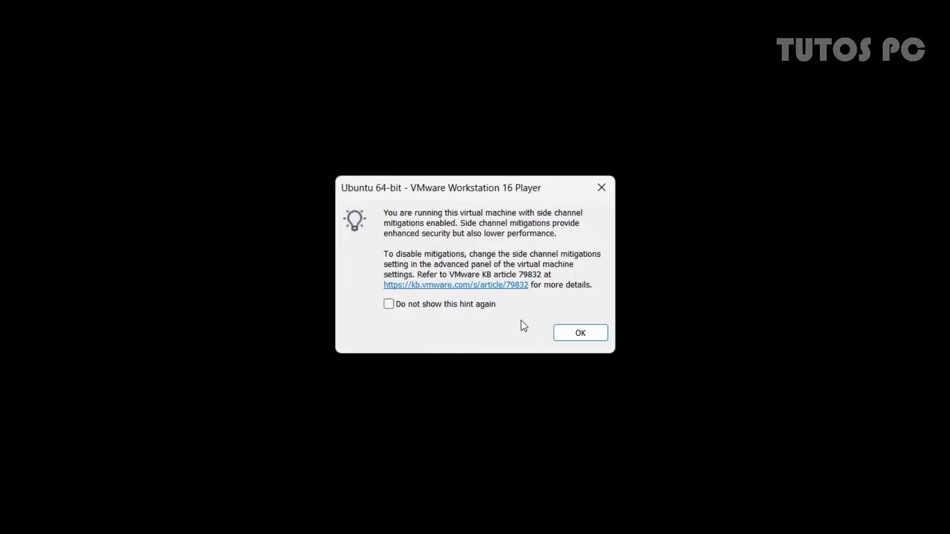
click(475, 306)
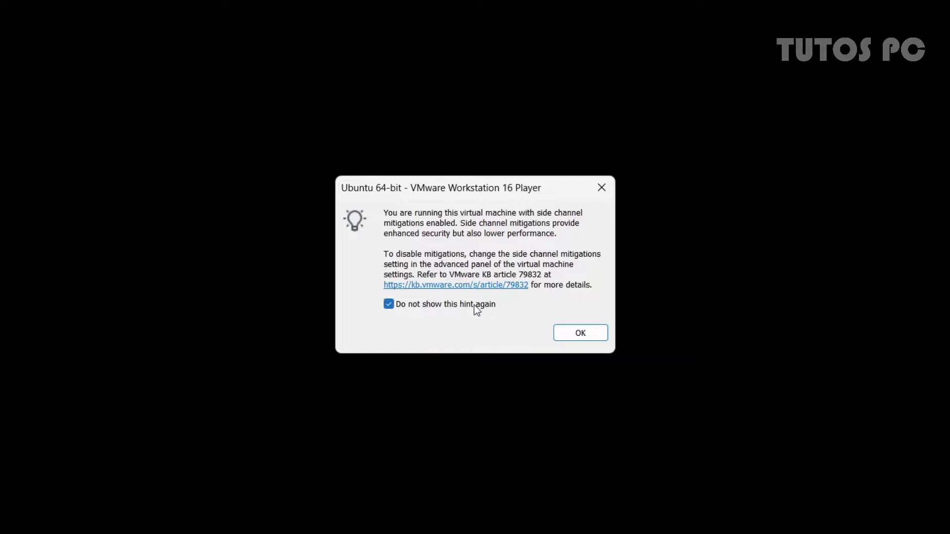
click(565, 338)
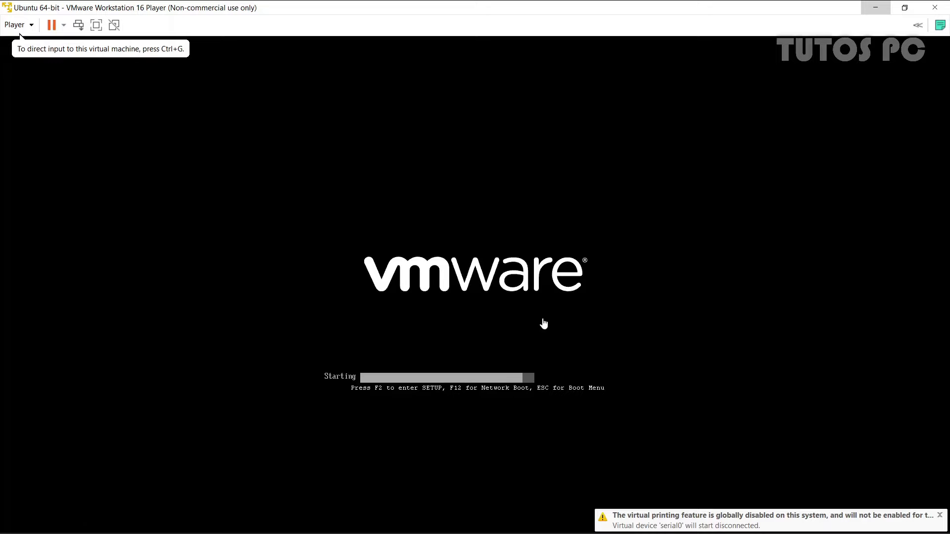
click(20, 35)
key(Return)
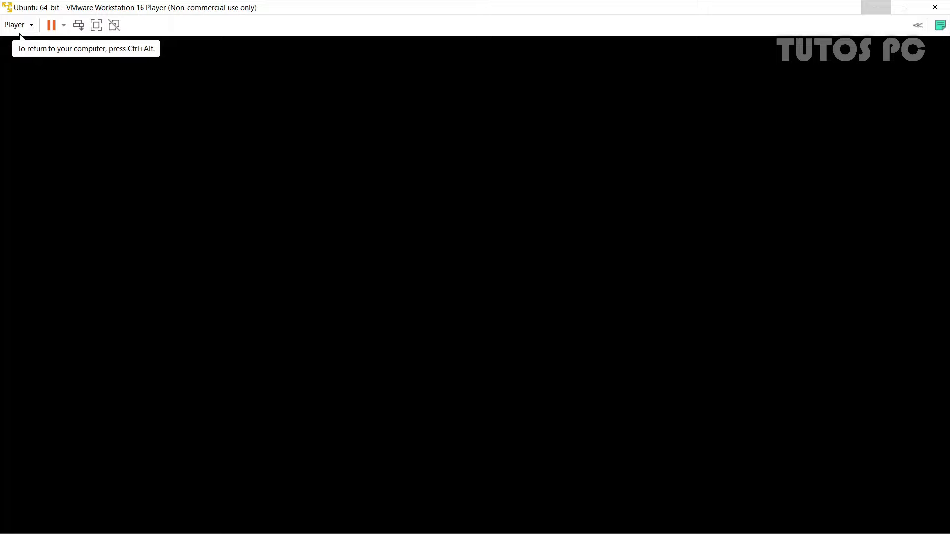
Release input, enter full-screen mode, unpin the toolbar, and expand it to show device icons
key(ctrl+alt)
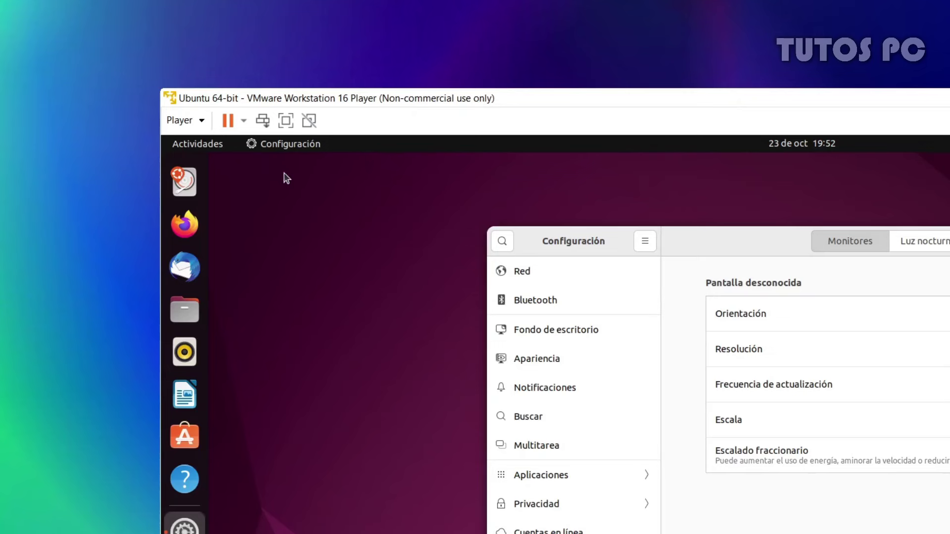
click(289, 126)
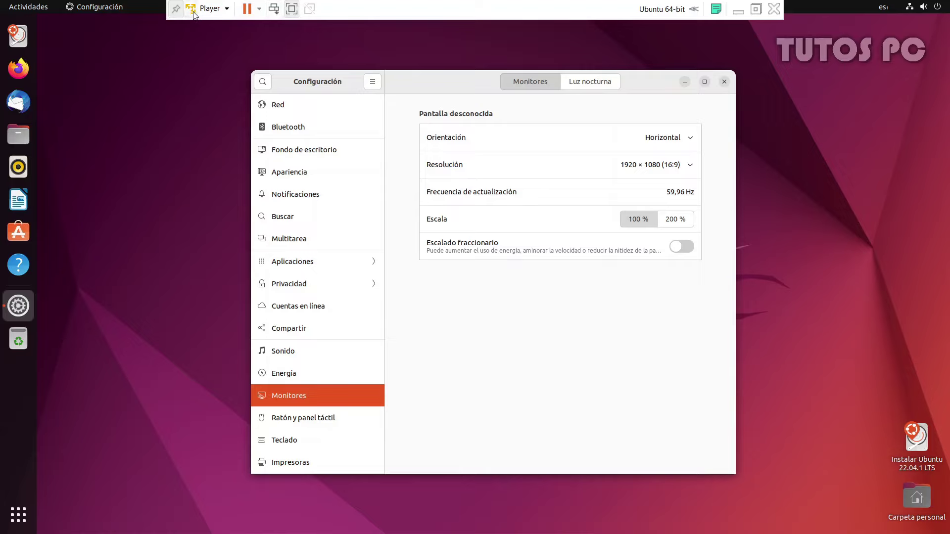
click(179, 12)
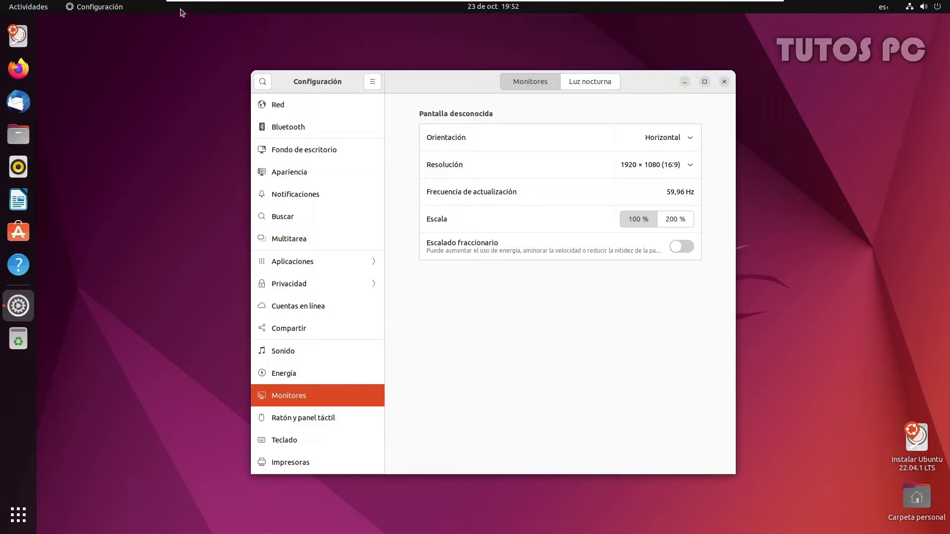
mouse_move(190, 2)
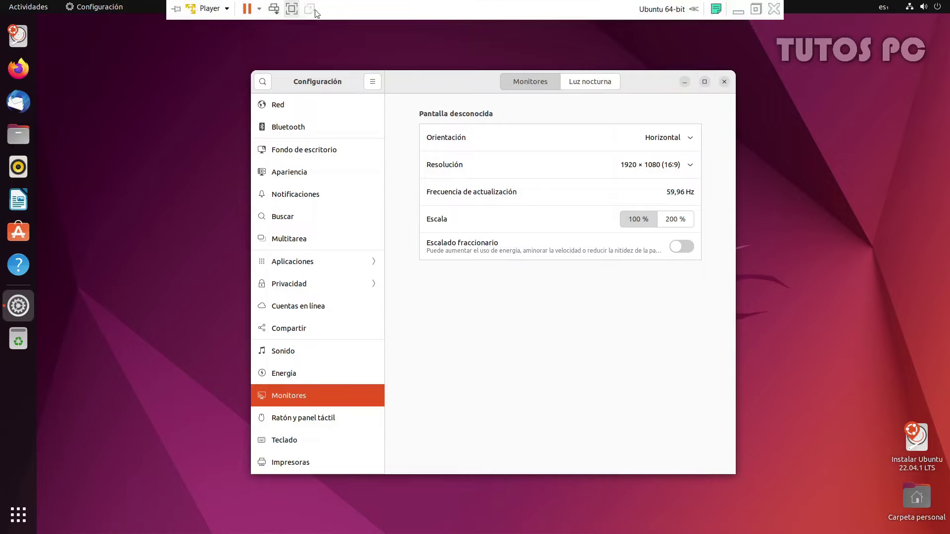
click(695, 8)
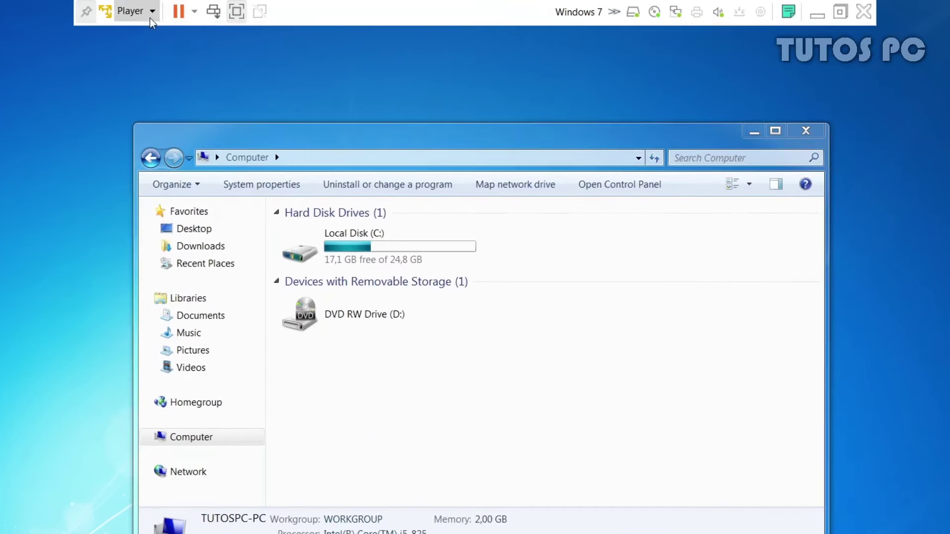
Reinstall VMware Tools from the Player menu and run setup.exe from its installer CD in Windows 7
click(225, 16)
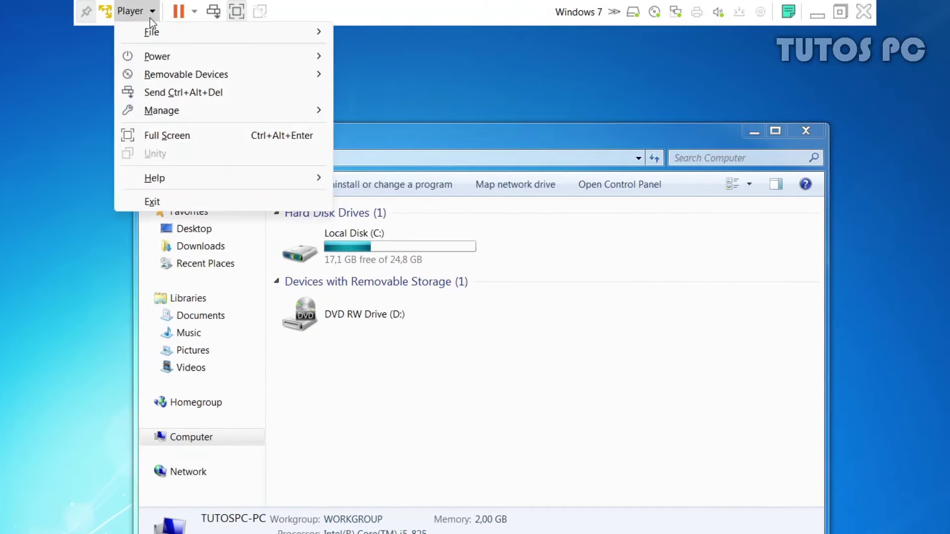
mouse_move(152, 114)
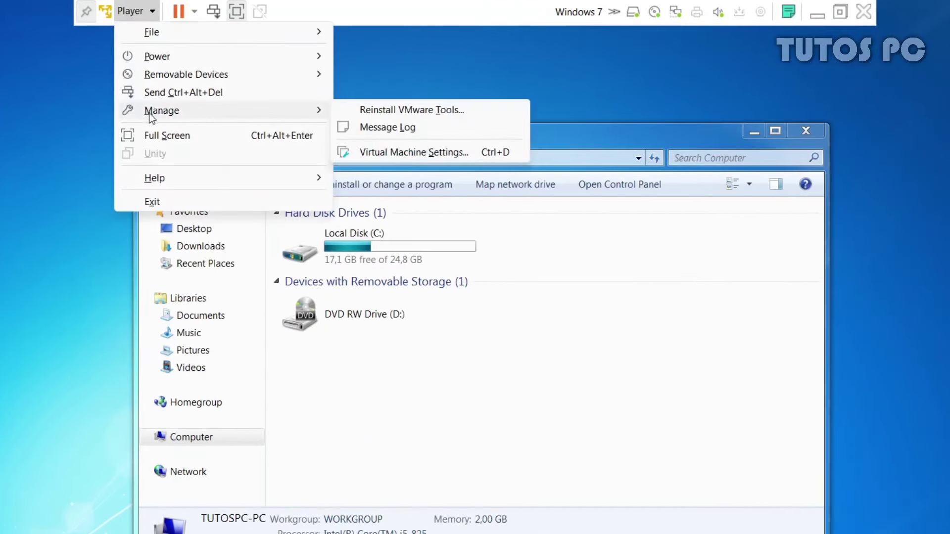
click(358, 115)
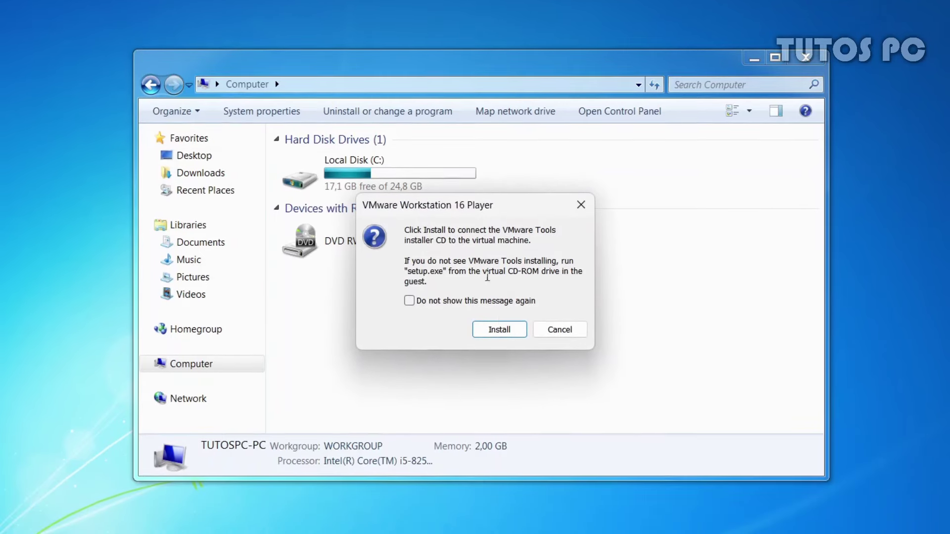
click(499, 330)
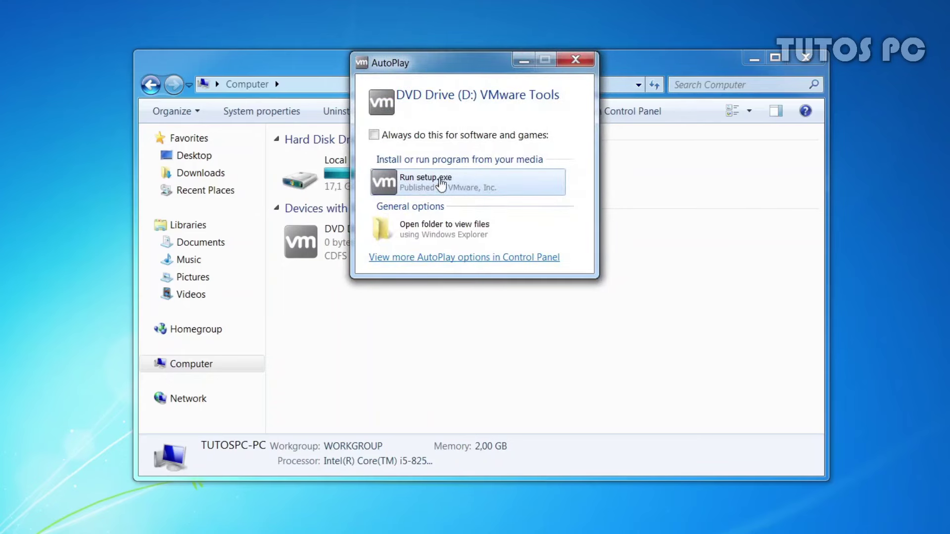
click(438, 183)
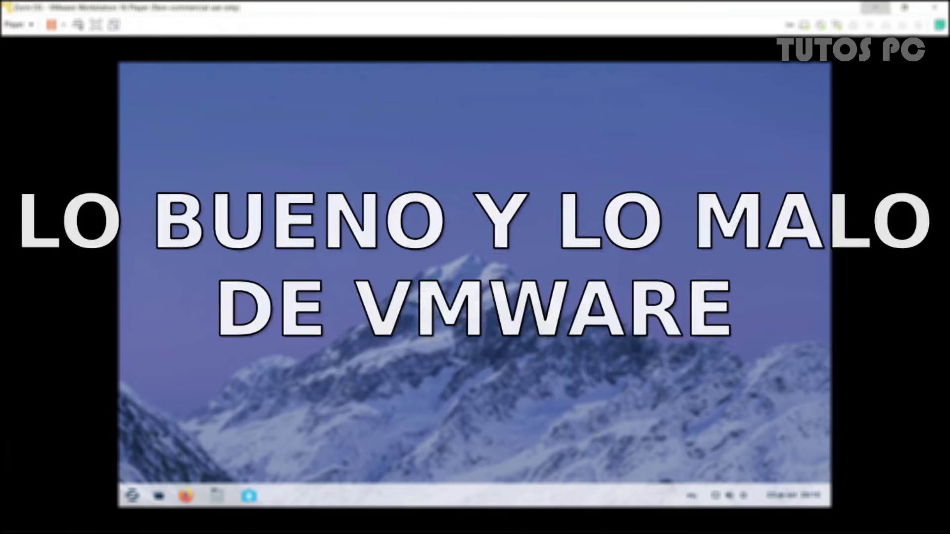
Open the Archivos file manager in Zorin and move its window up and left
key(super)
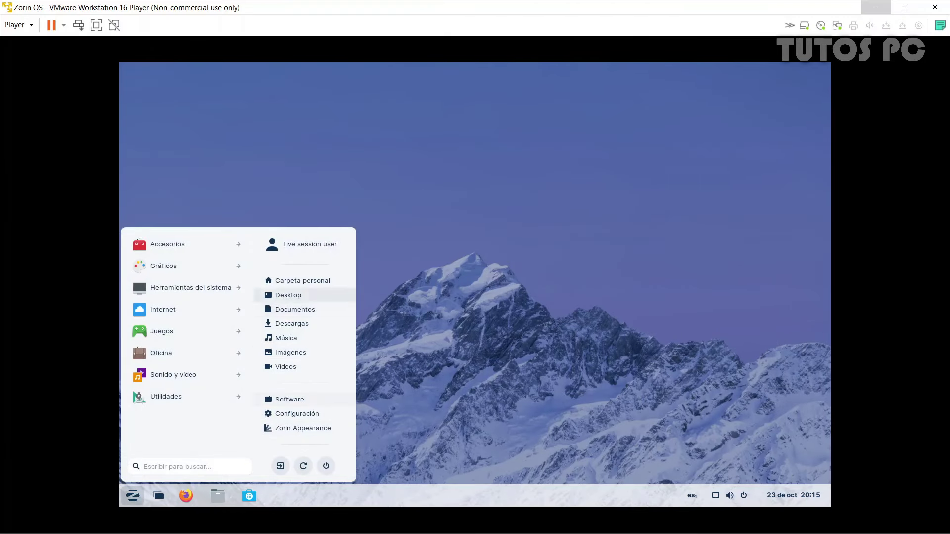
click(399, 367)
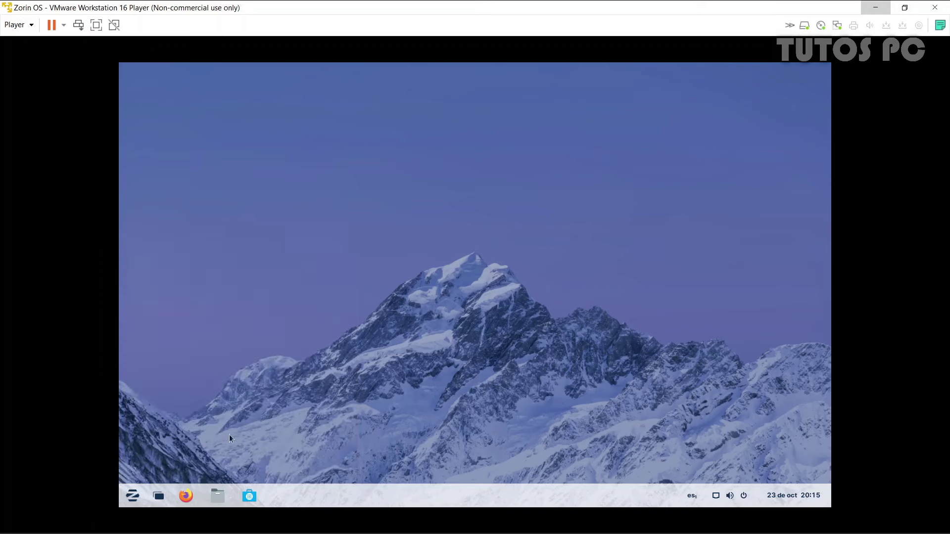
click(214, 490)
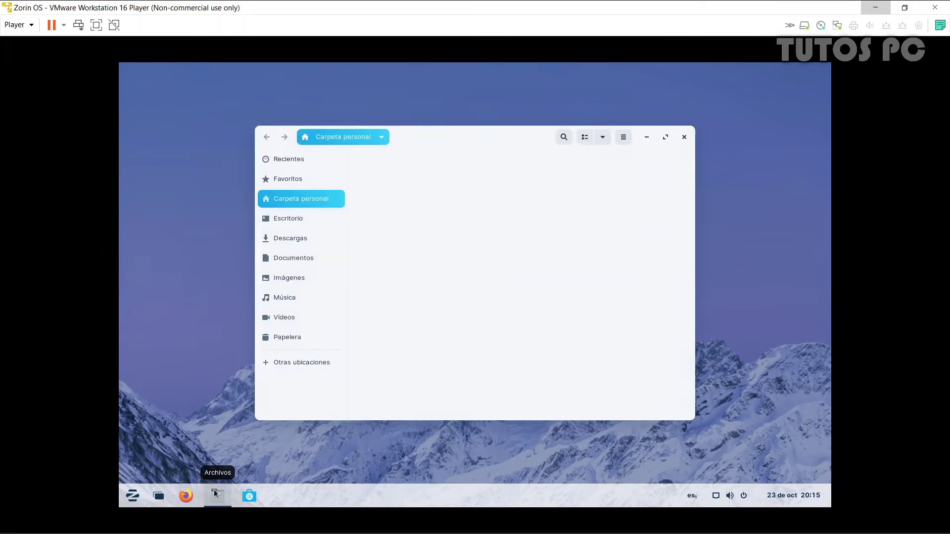
drag(492, 134, 409, 103)
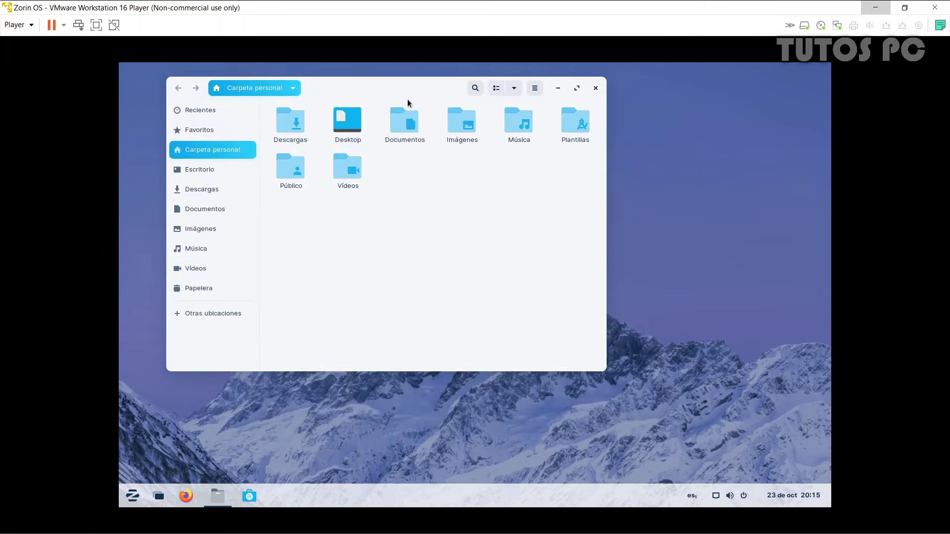
In the overview, switch to the empty second workspace and back to the home folder
click(159, 496)
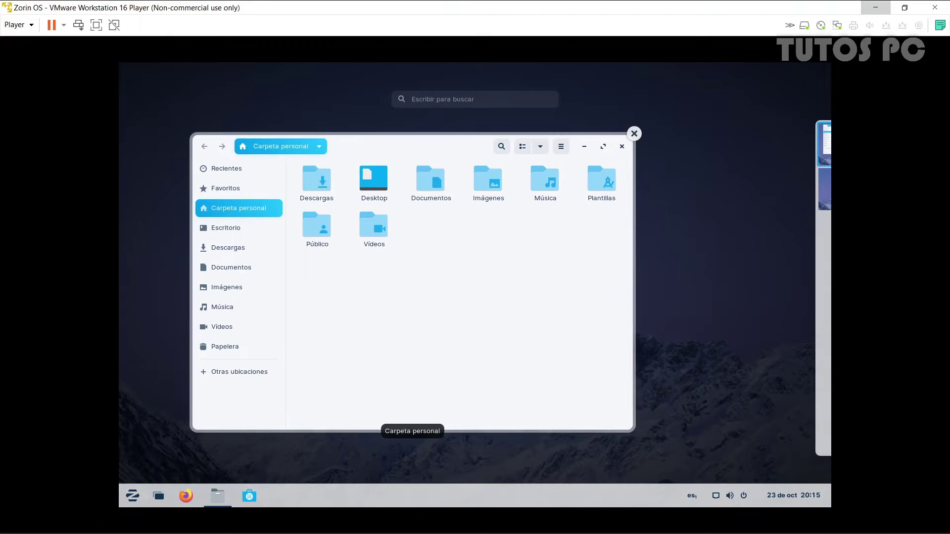
click(802, 183)
click(803, 157)
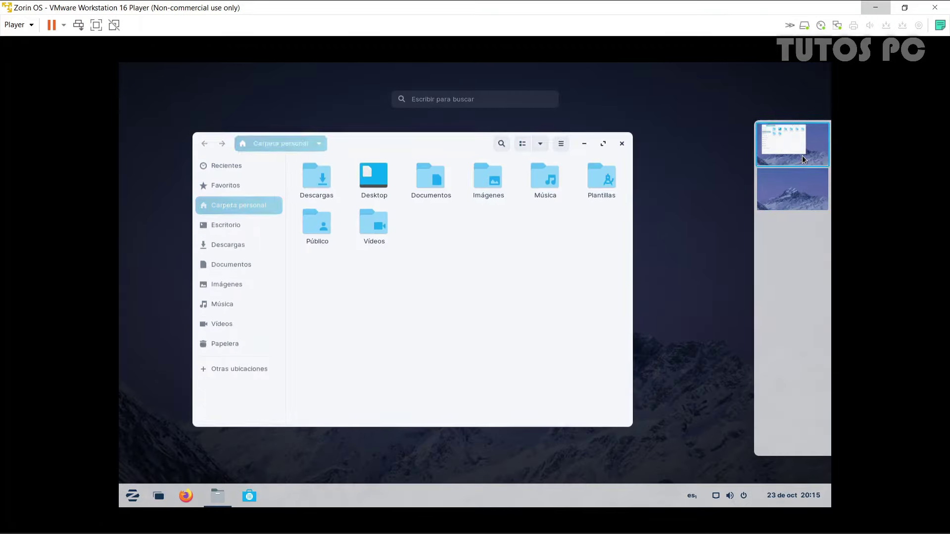
View the calendar panel and system menu, then maximize and minimize the home folder window
click(790, 495)
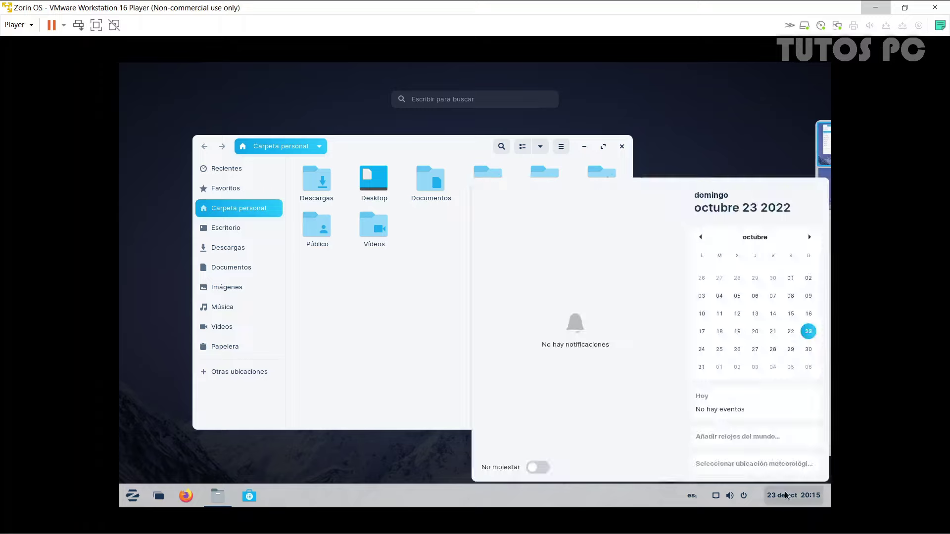
click(717, 496)
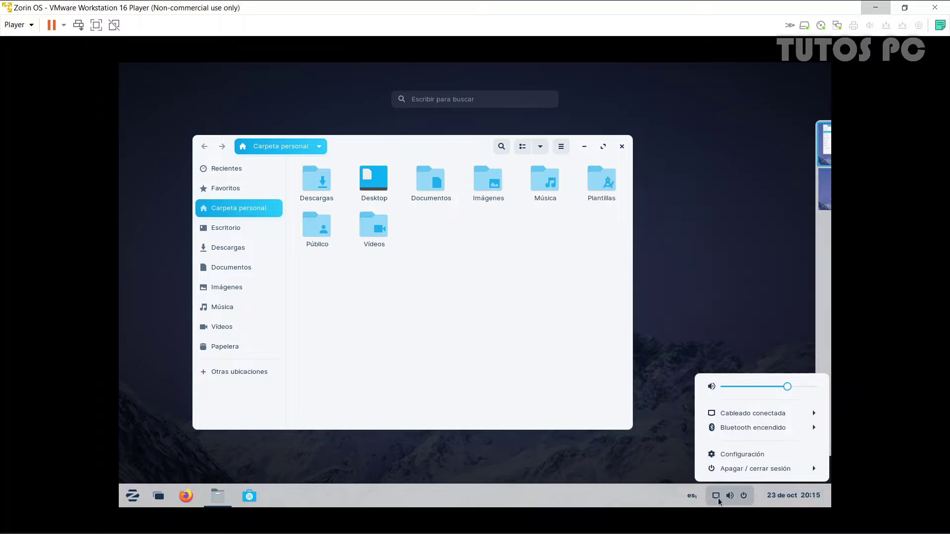
click(572, 374)
click(572, 374)
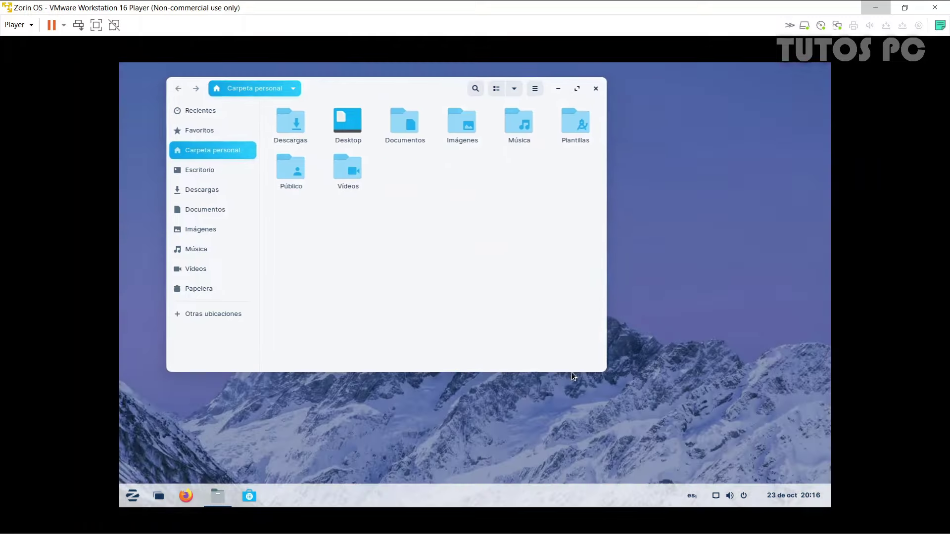
click(577, 88)
click(782, 75)
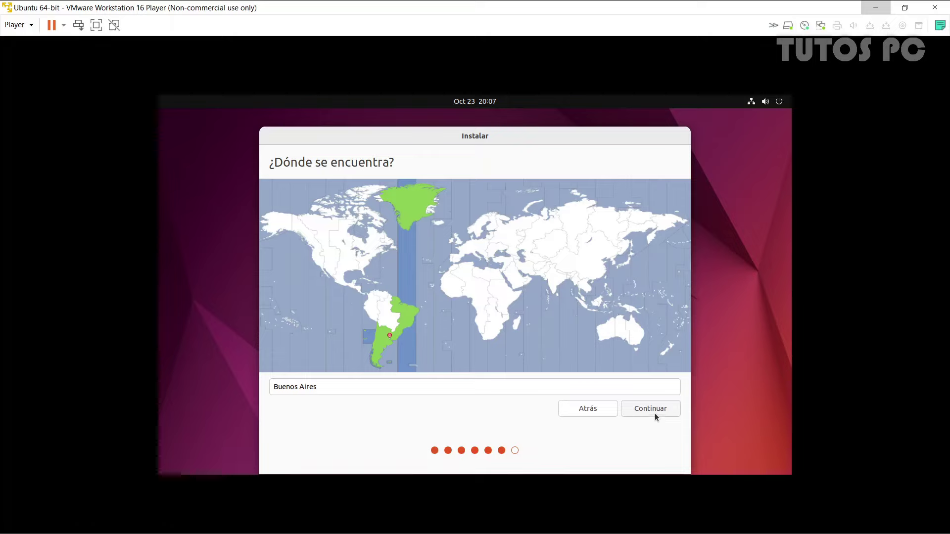
Confirm Buenos Aires, enter the user name and password twice, and choose automatic login
click(655, 415)
text(T)
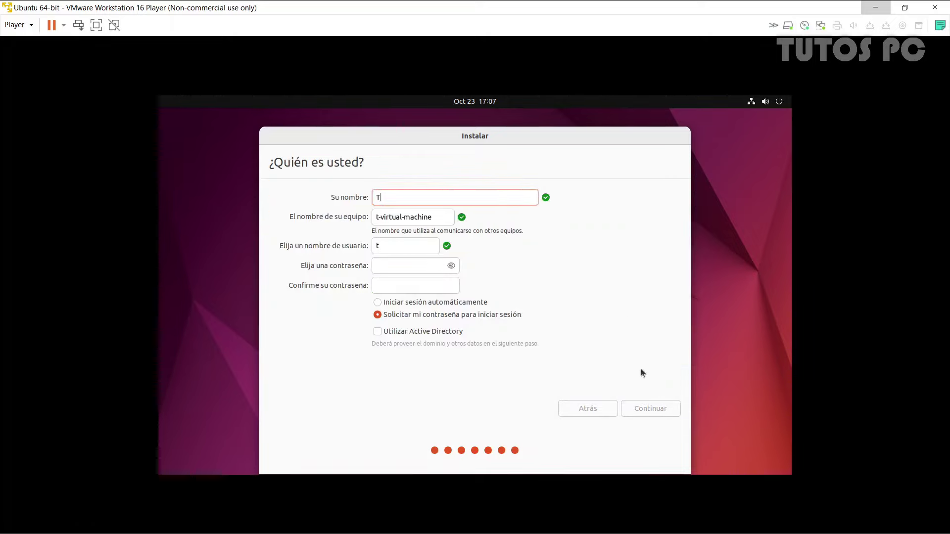
text(utosPC)
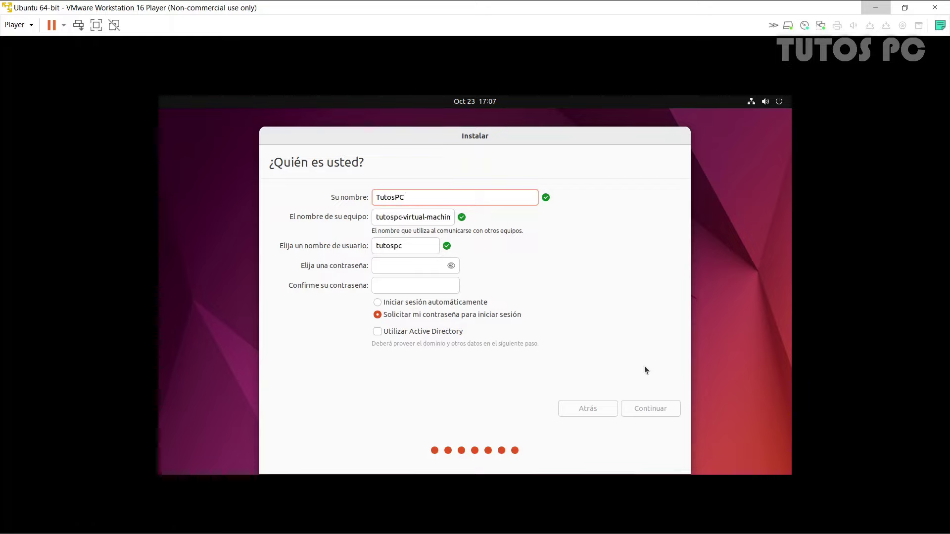
key(Tab)
key(Tab)
key(Tab)
text(123456)
key(Tab)
text(123456)
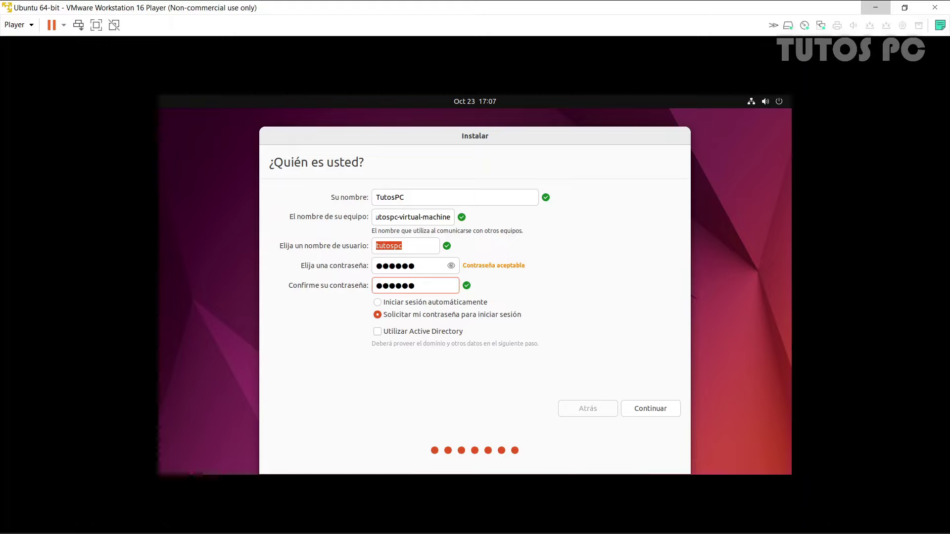
click(457, 307)
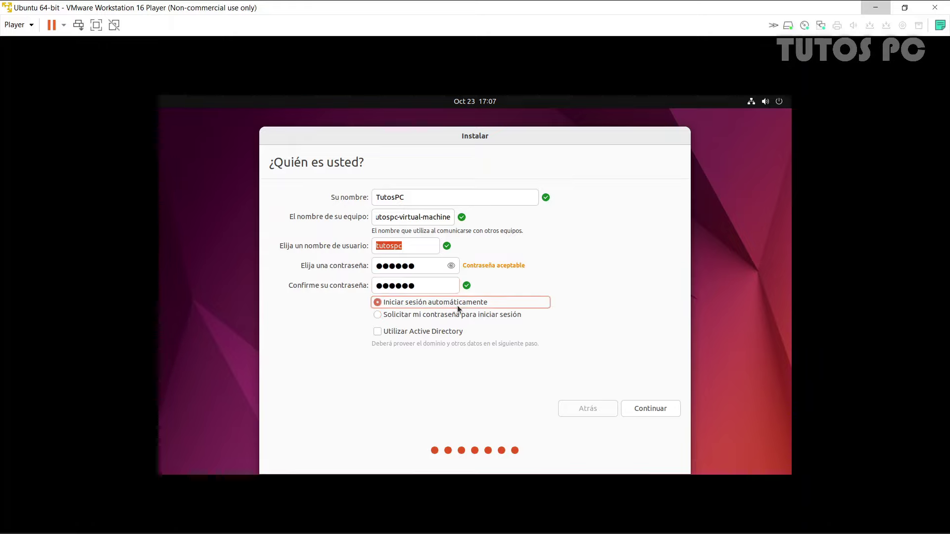
click(649, 414)
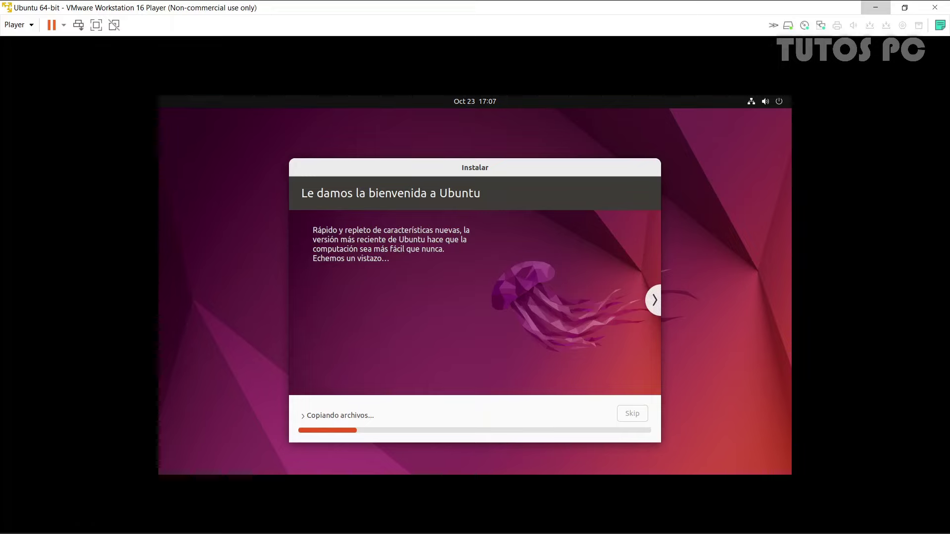
Page through seven installer slideshow slides while Ubuntu copies its files
click(660, 303)
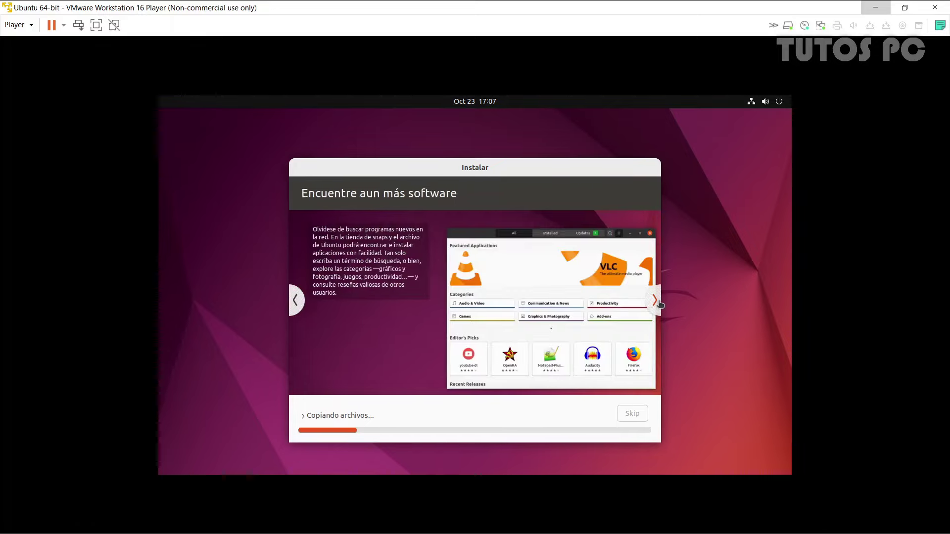
click(660, 303)
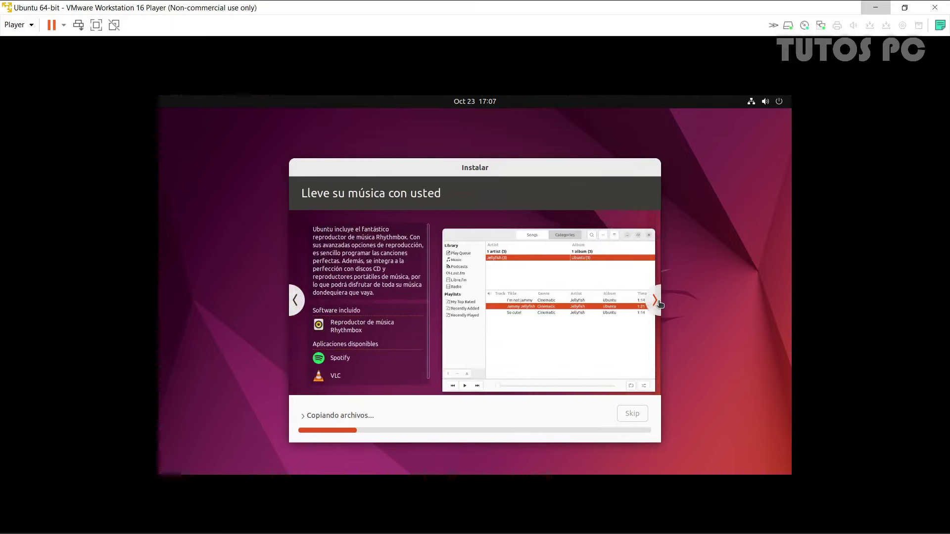
click(660, 303)
click(661, 302)
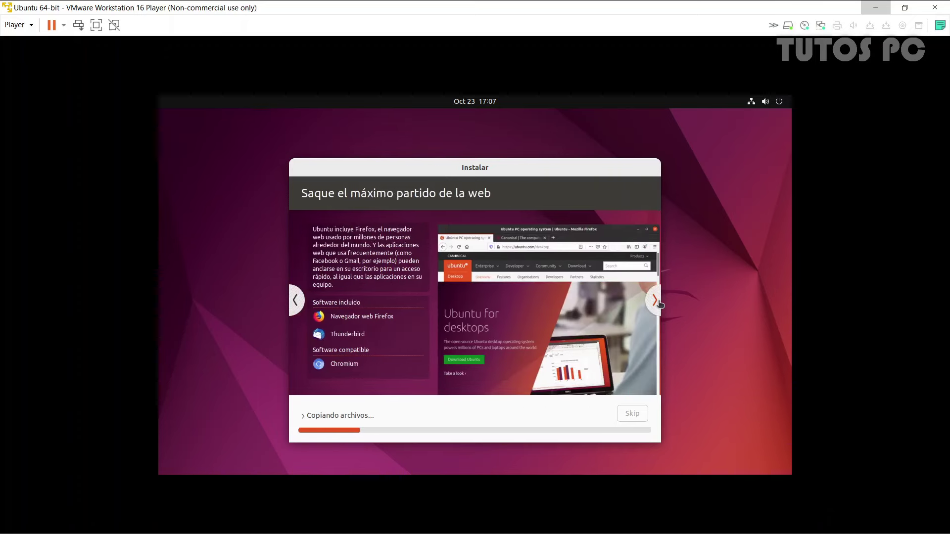
click(661, 302)
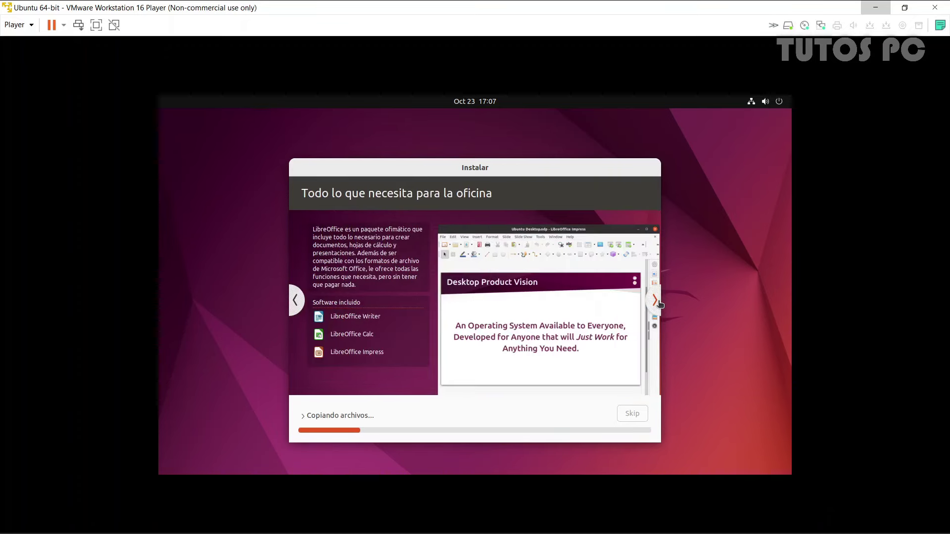
click(660, 302)
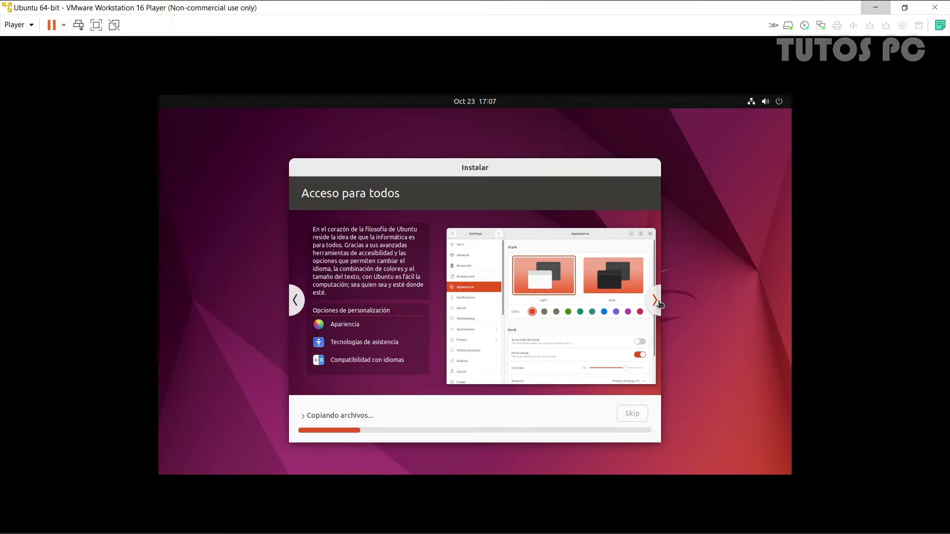
click(660, 303)
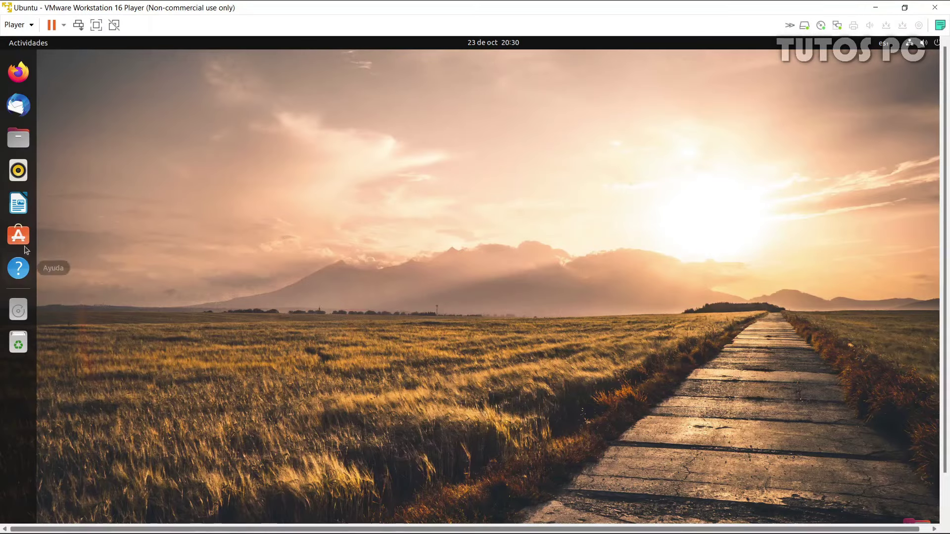
Run the VM full screen and open Files, placing its window at the upper right
click(96, 25)
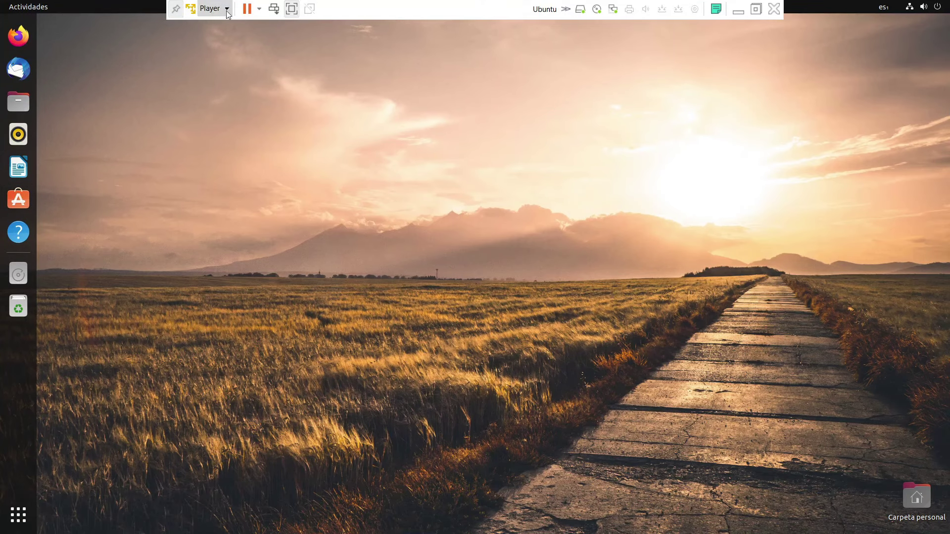
click(25, 100)
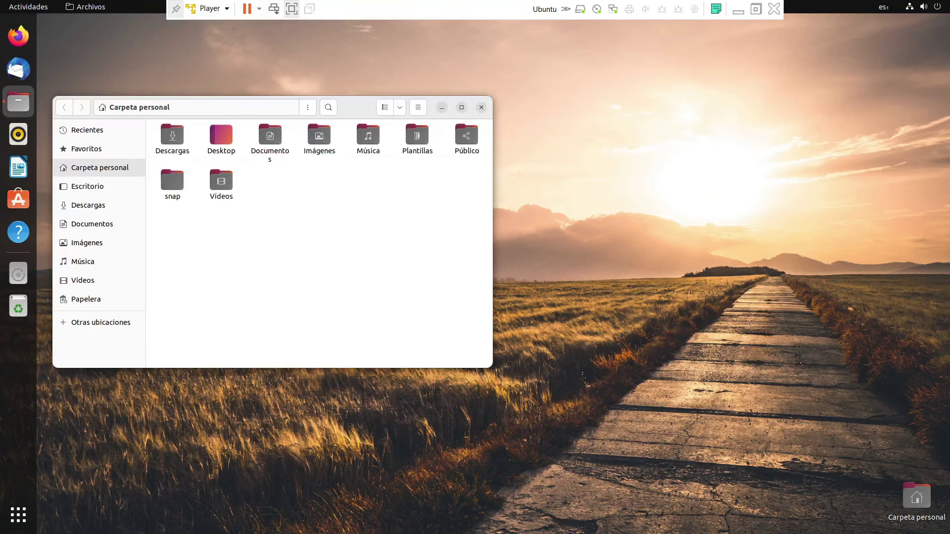
drag(340, 114, 694, 85)
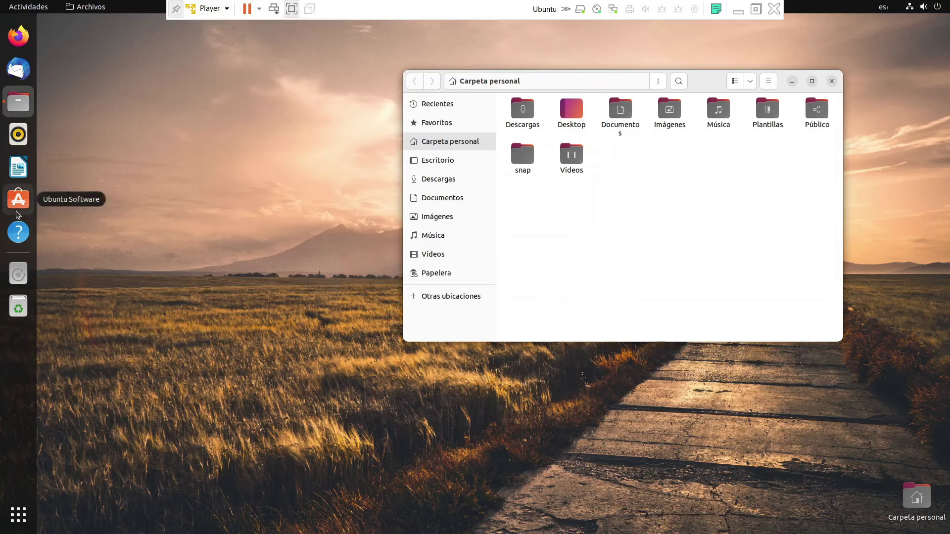
Browse the Activities overview's second workspace and the Show Applications grid
click(3, 4)
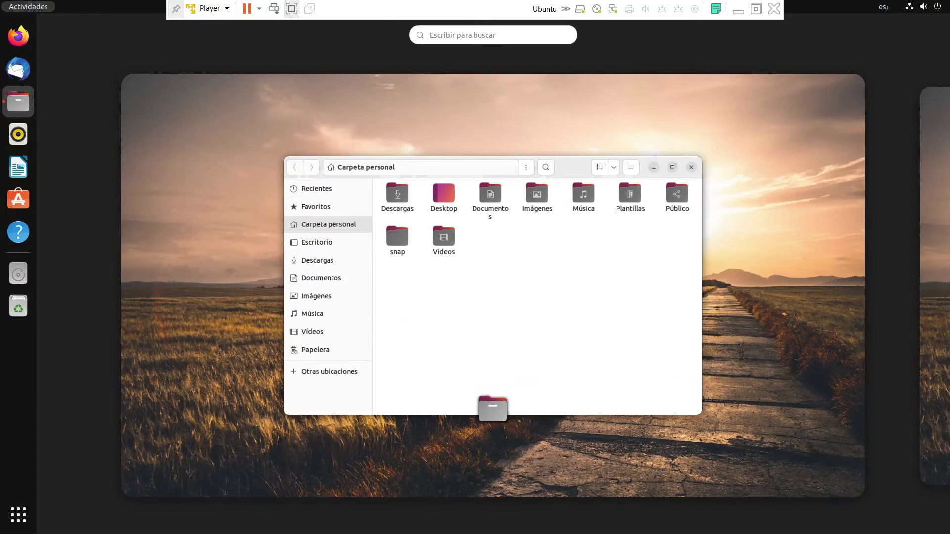
click(932, 232)
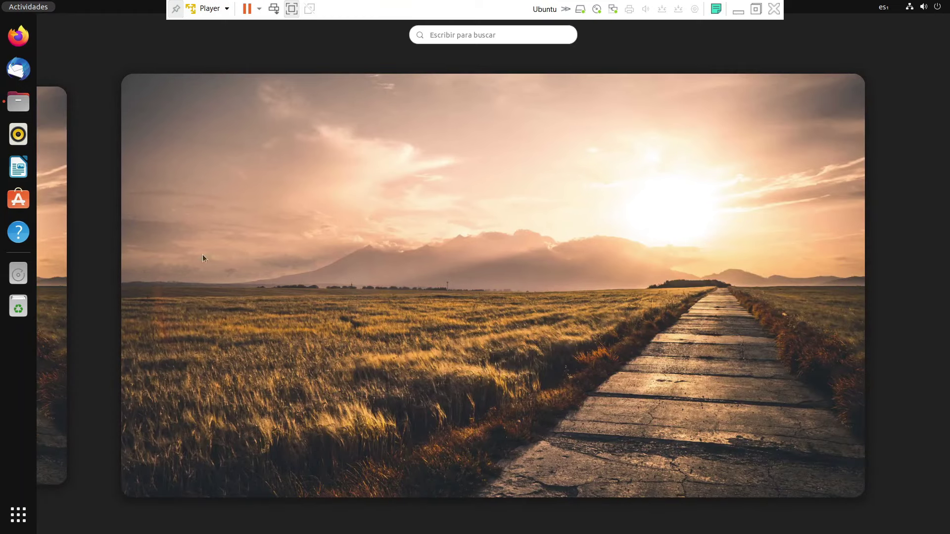
click(40, 323)
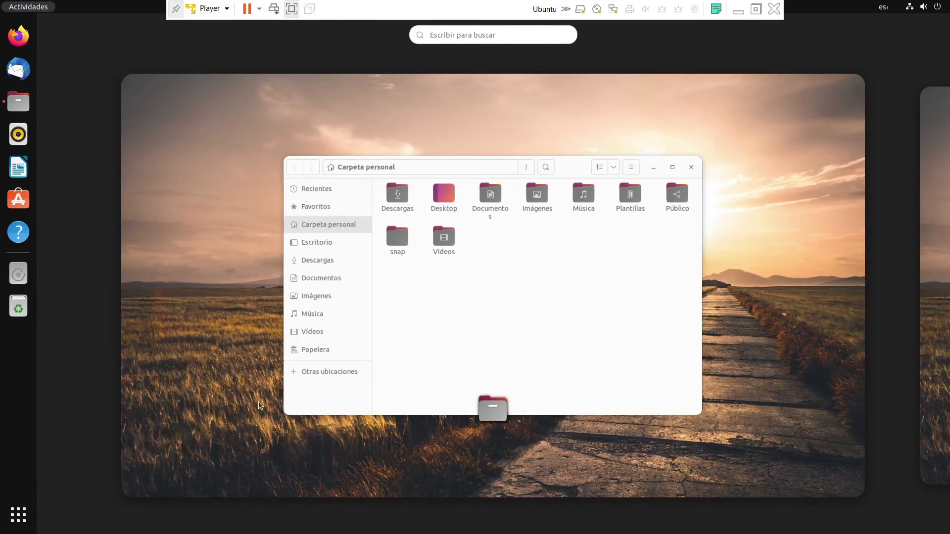
click(19, 515)
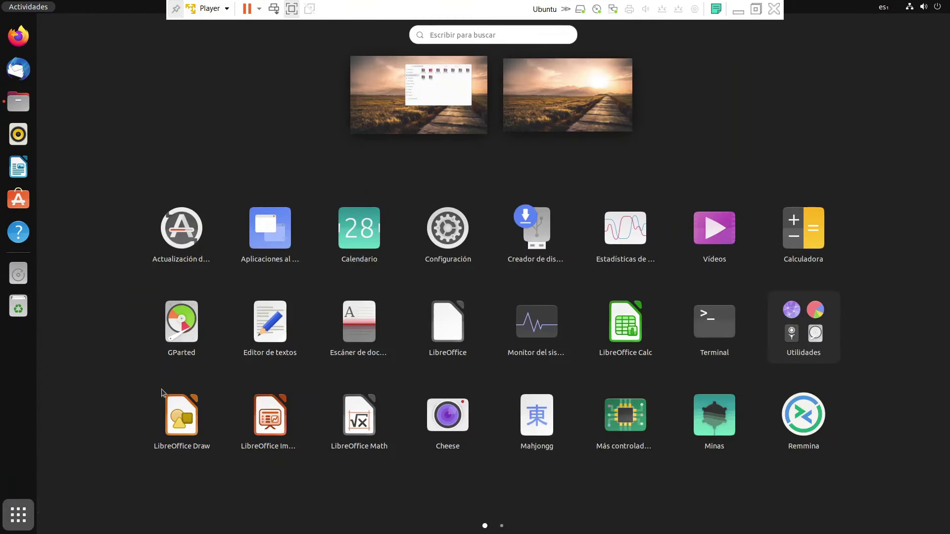
scroll(191, 250, down, 1)
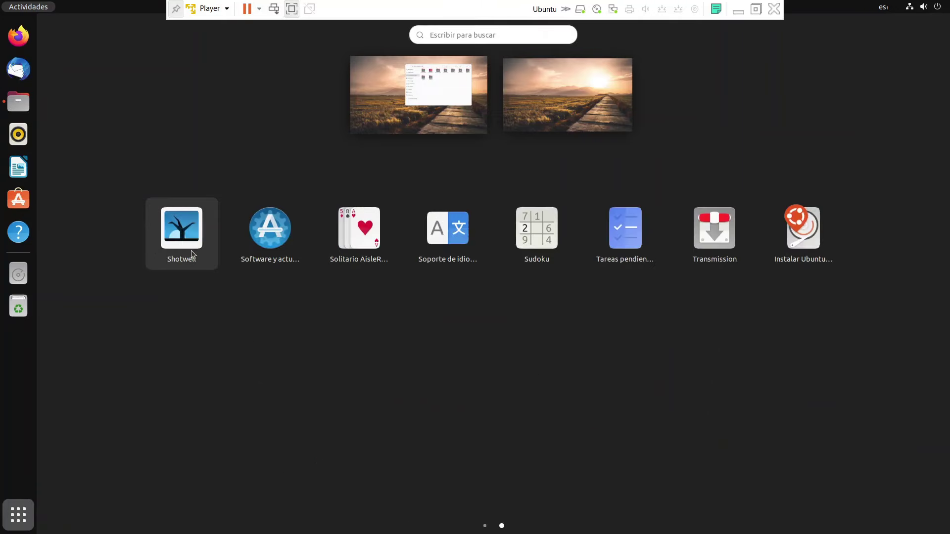
scroll(191, 251, up, 1)
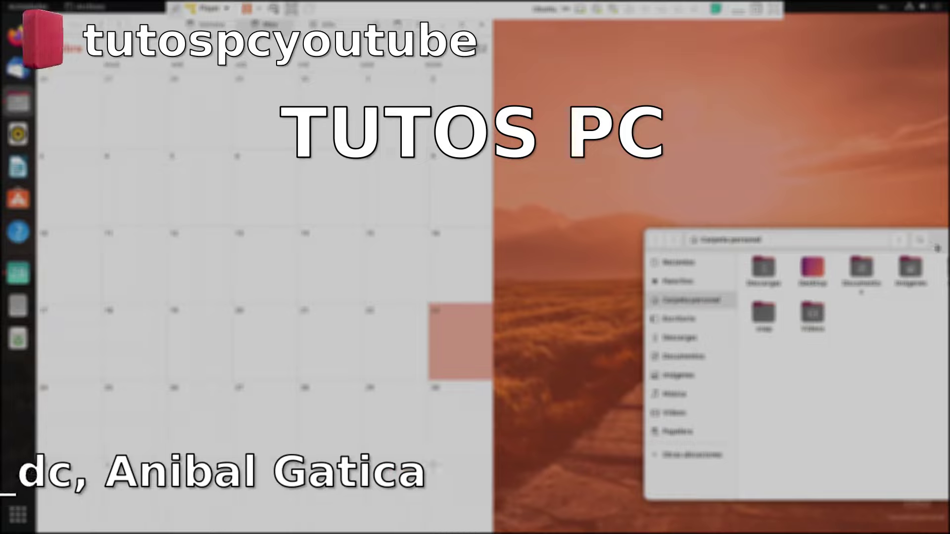
Snap the Files window against the right screen edge to tile it beside Calendar
drag(937, 248, 936, 248)
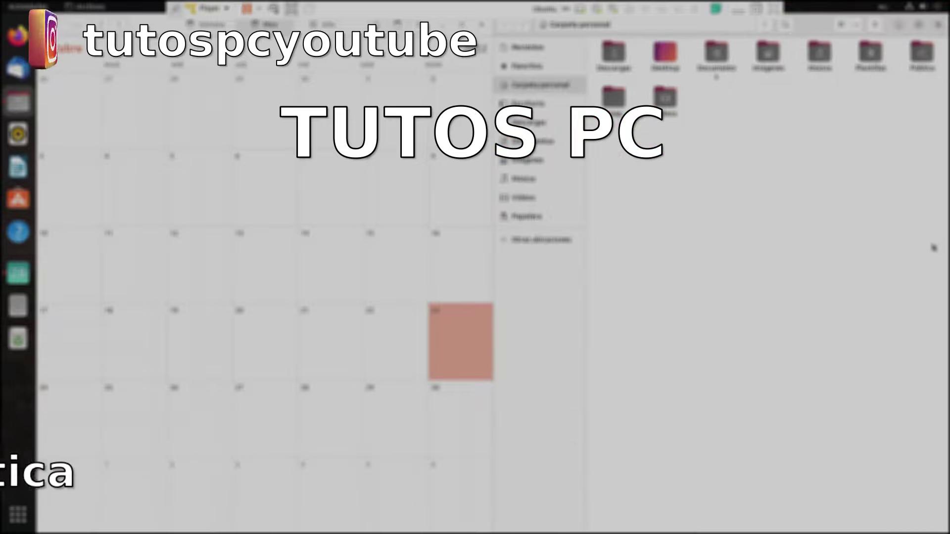